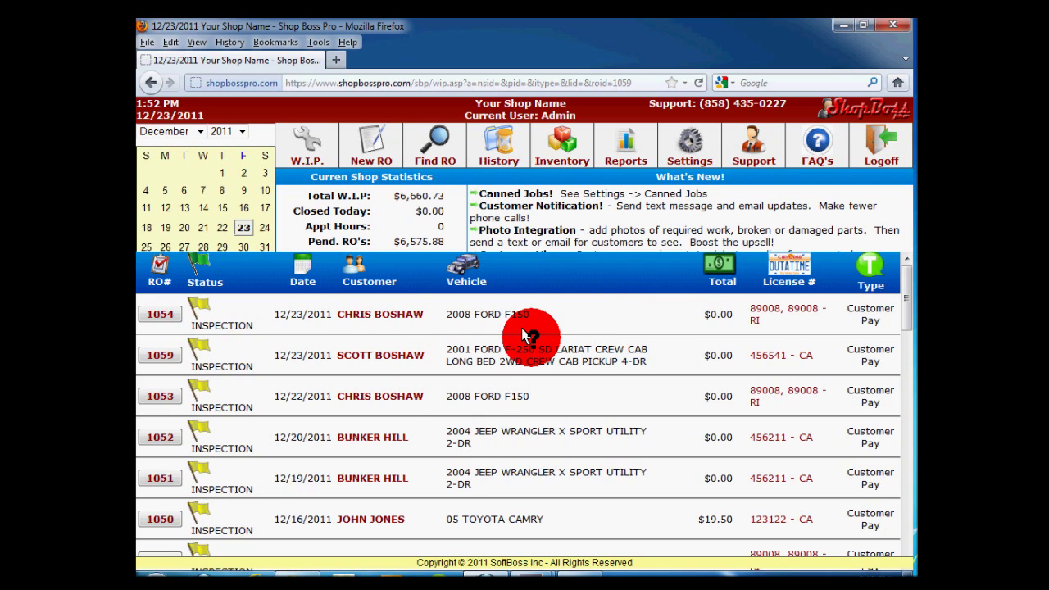
# Start a new repair order and search for the customer by last name and first initial.
pyautogui.click(363, 141)
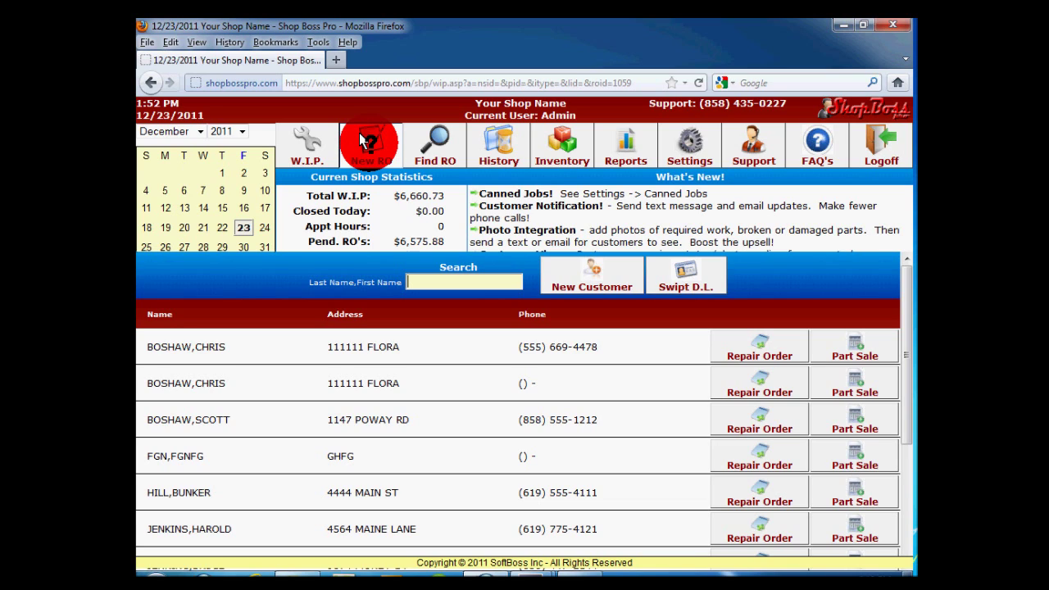
pyautogui.write('BO')
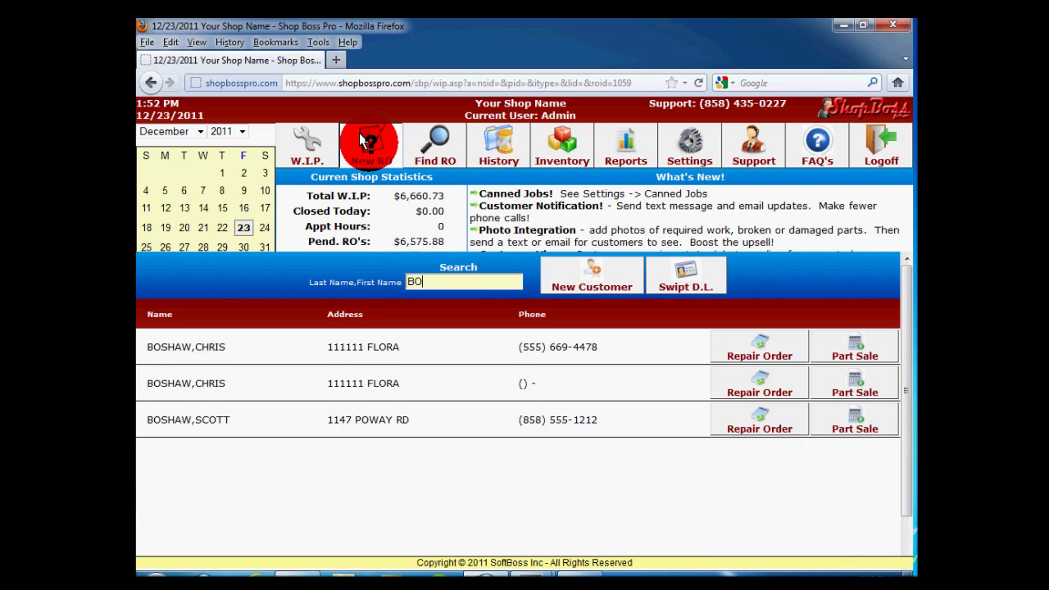
pyautogui.write('SHAW,S')
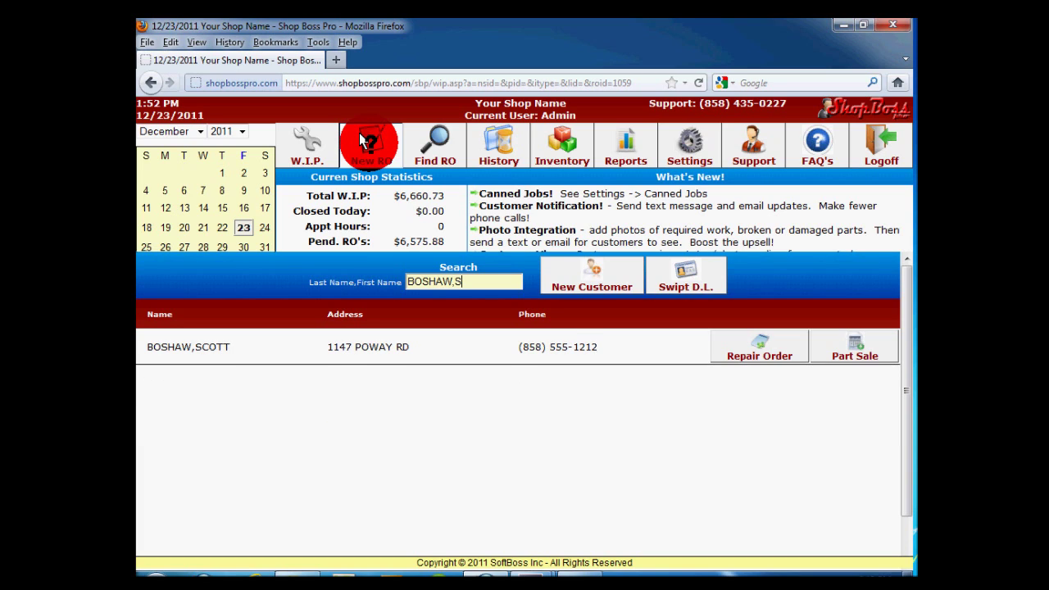
# Open the matching customer's record and re-enter the corrected licence number for the 2001 Ford F-250.
pyautogui.click(750, 338)
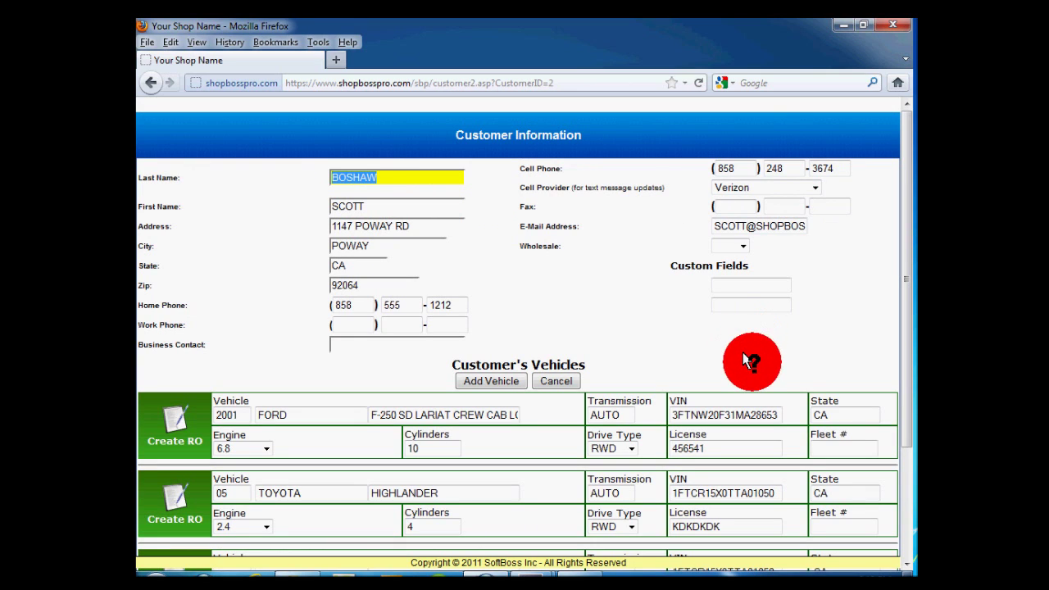
pyautogui.click(715, 446)
pyautogui.press('BackSpace')
pyautogui.press('BackSpace')
pyautogui.press('BackSpace')
pyautogui.press('BackSpace')
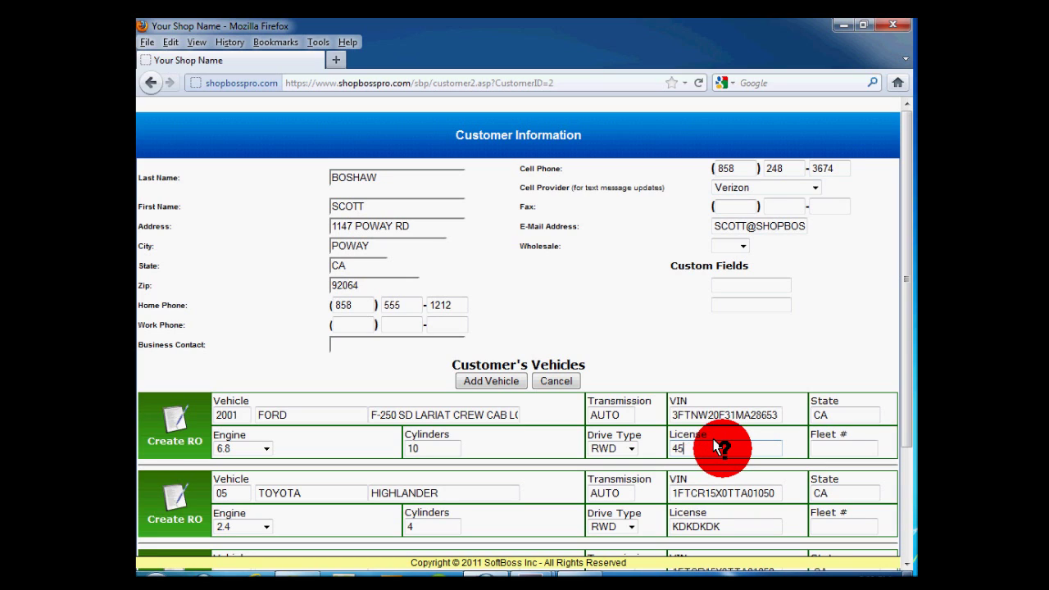
pyautogui.press('BackSpace')
pyautogui.press('BackSpace')
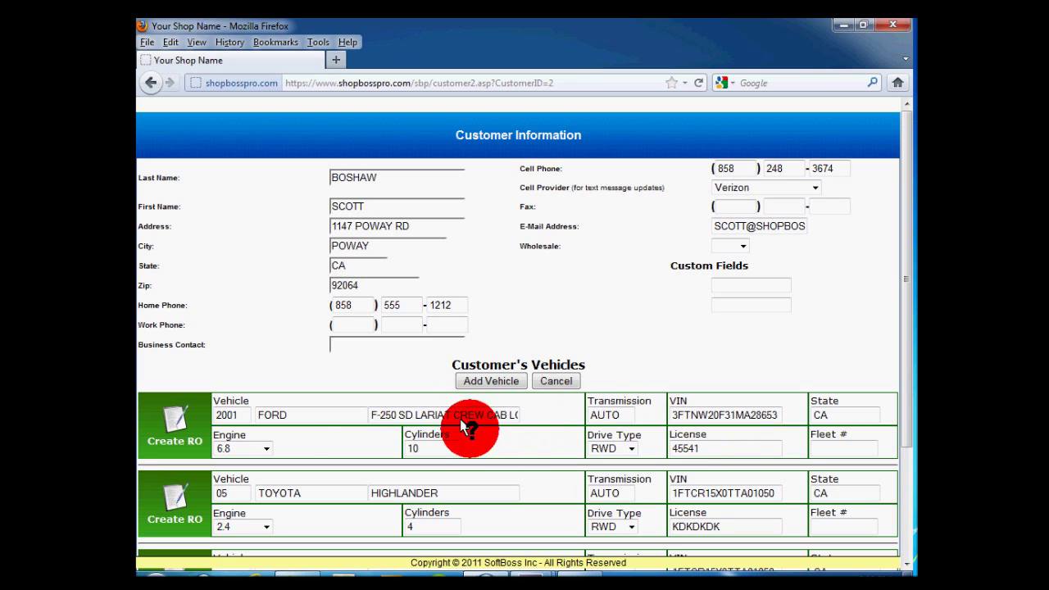
# Create an RO for the F-250 and add the Brakes - Grind and Brake Lights - Problem issues.
pyautogui.click(170, 419)
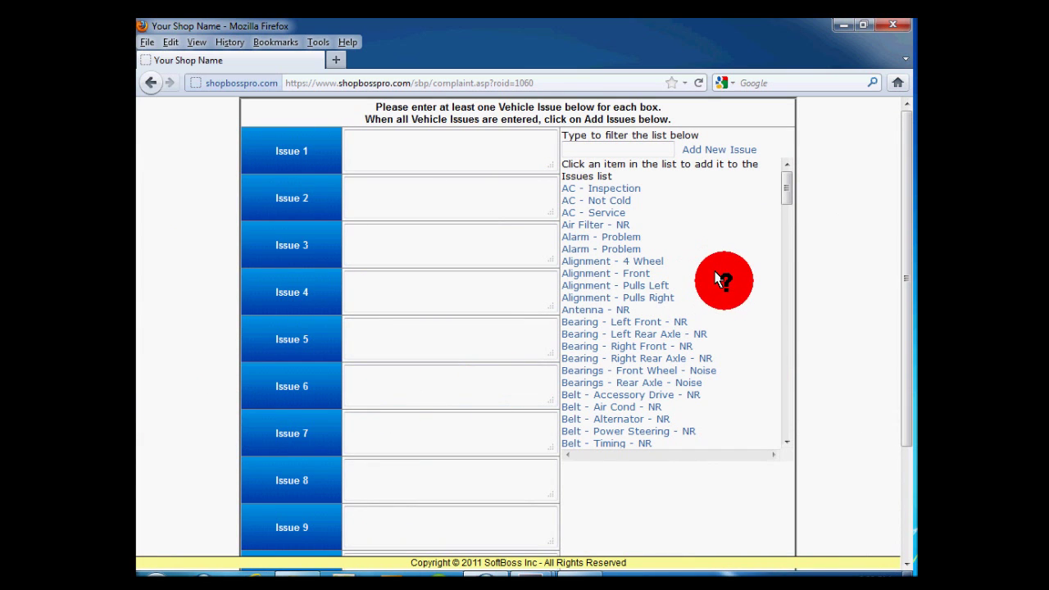
pyautogui.moveTo(788, 187); pyautogui.dragTo(779, 168)
pyautogui.click(643, 147)
pyautogui.write('brake')
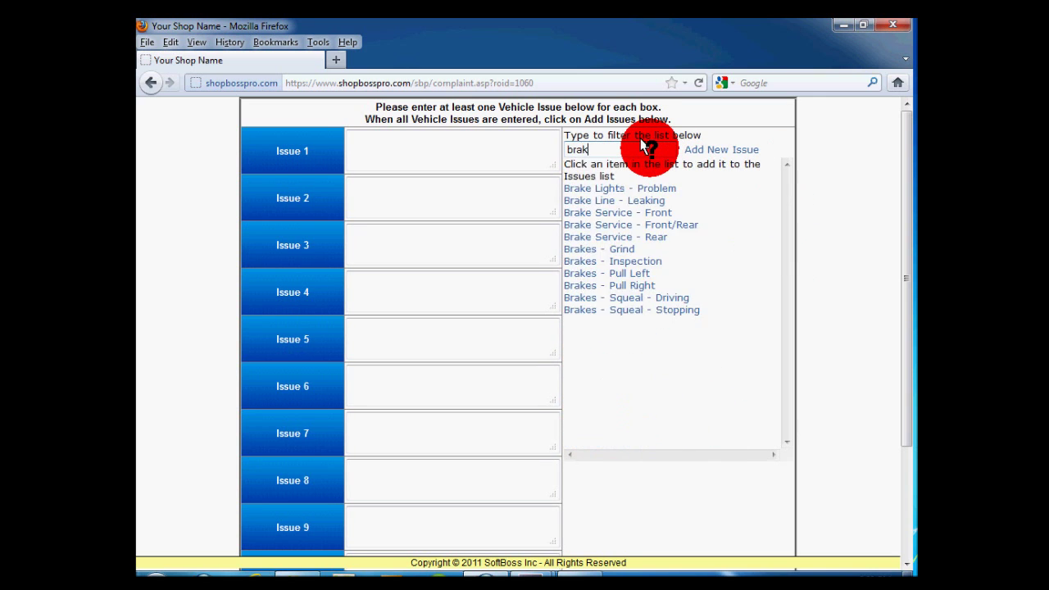
pyautogui.click(616, 245)
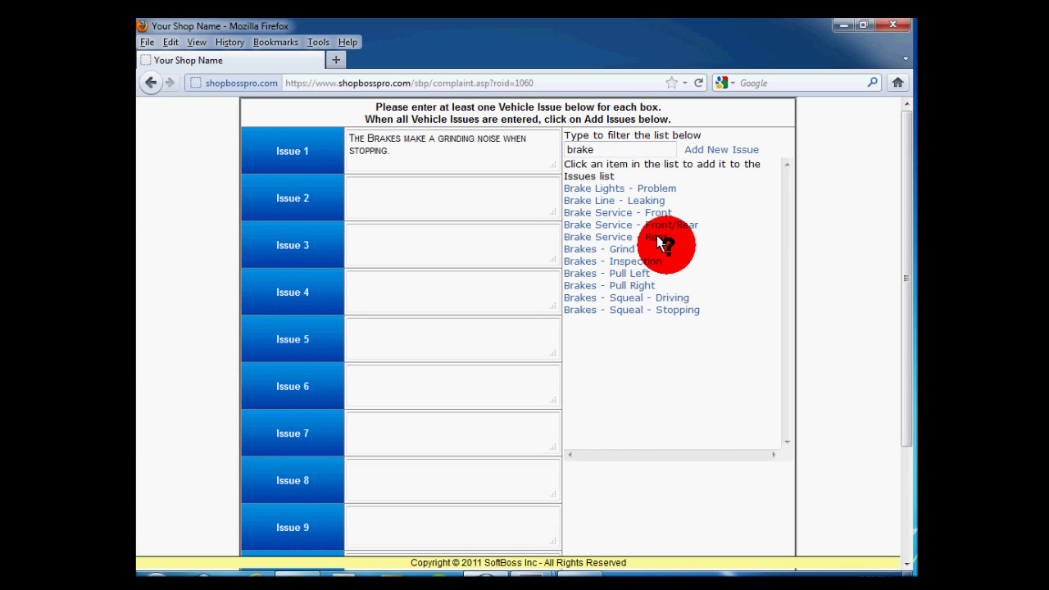
pyautogui.click(659, 187)
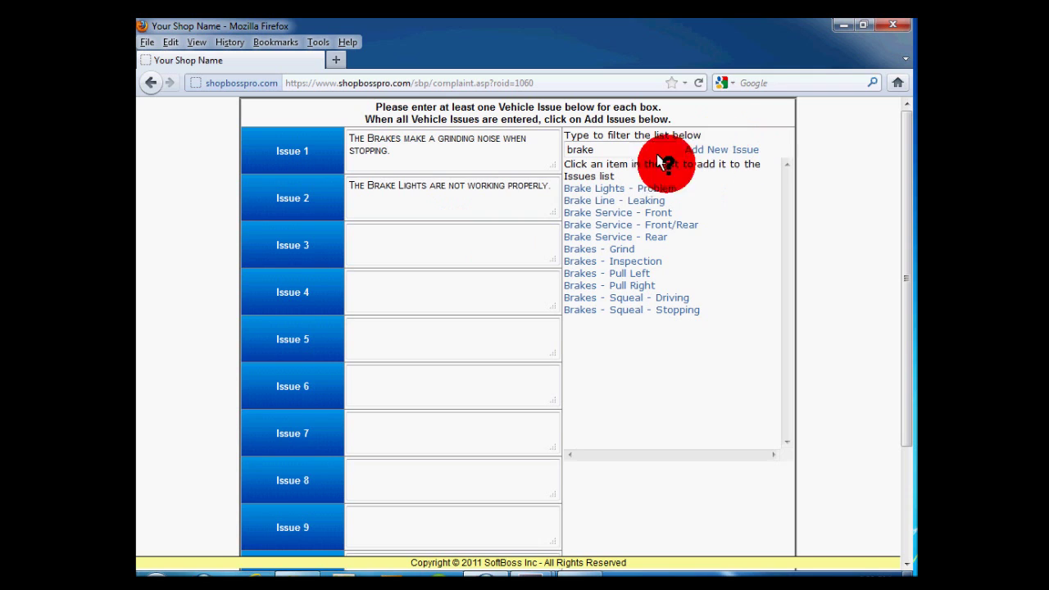
# Clear the test text from Issue 3 and submit the two brake issues.
pyautogui.click(449, 234)
pyautogui.write('test')
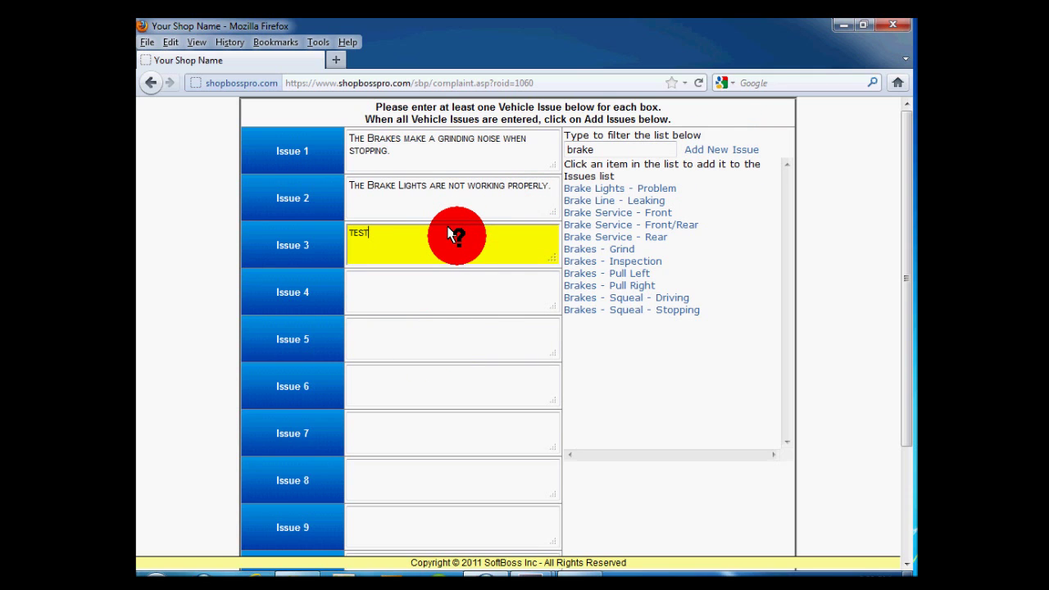
pyautogui.press('BackSpace')
pyautogui.press('BackSpace')
pyautogui.press('BackSpace')
pyautogui.press('BackSpace')
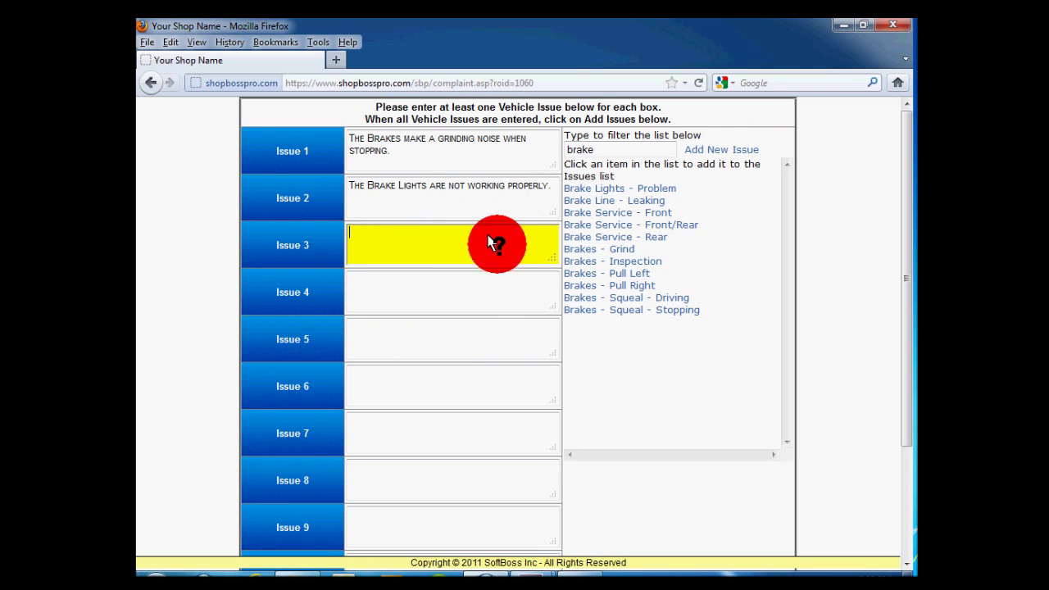
pyautogui.click(866, 241)
pyautogui.scroll(-2, 865, 243)
pyautogui.scroll(-1, 866, 243)
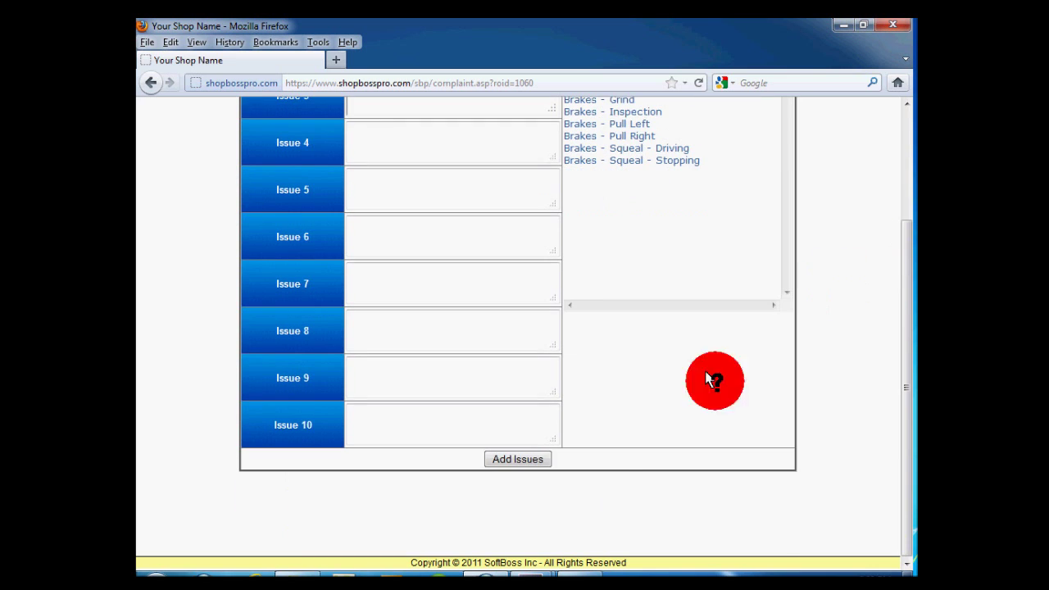
pyautogui.click(518, 456)
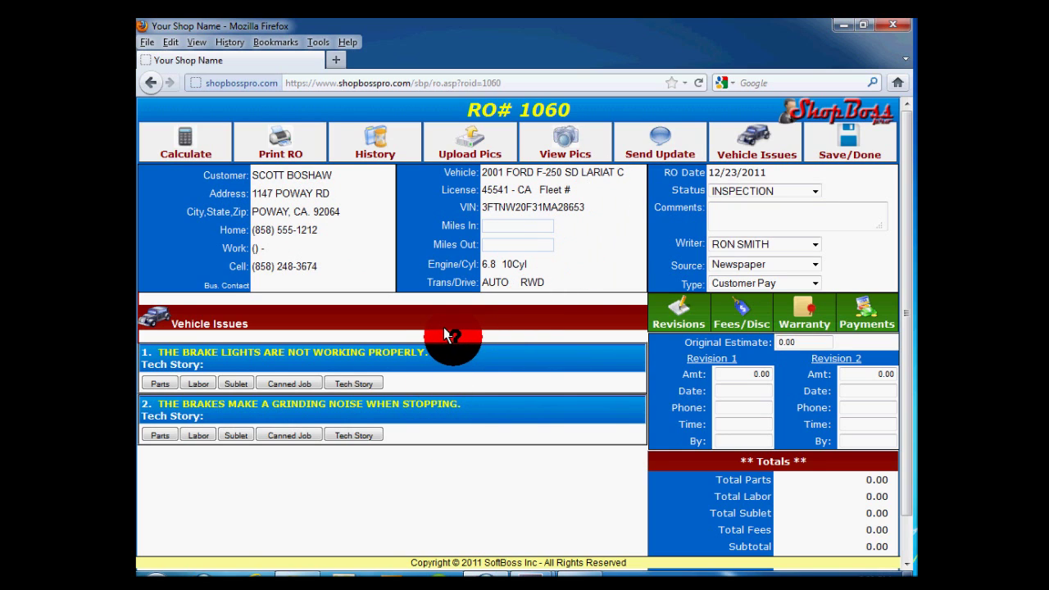
# Enter 78447 as Miles In on RO 1060, leaving Miles Out blank.
pyautogui.click(515, 224)
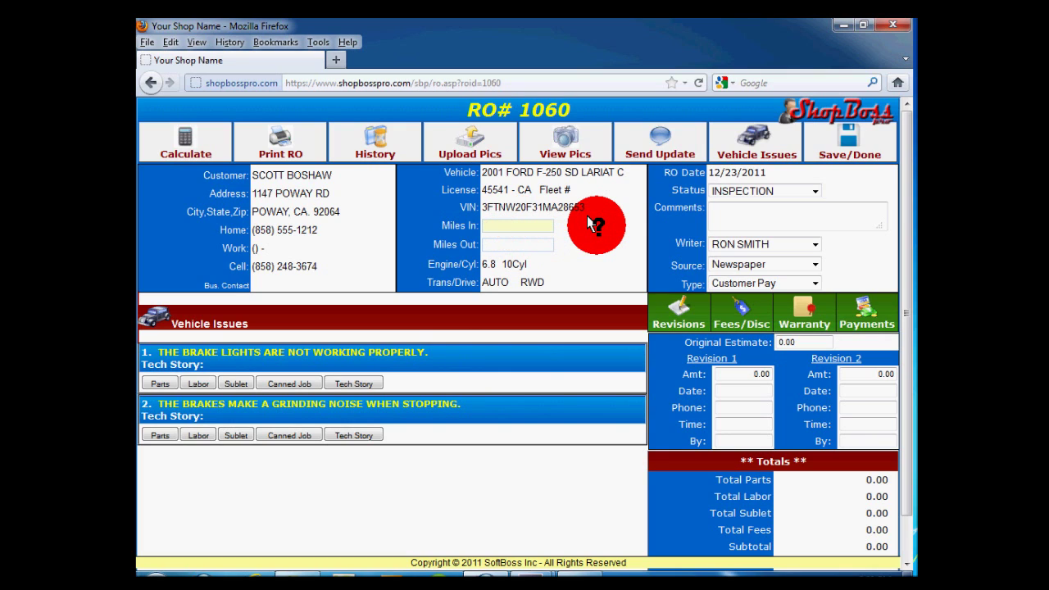
pyautogui.write('78447')
pyautogui.press('Tab')
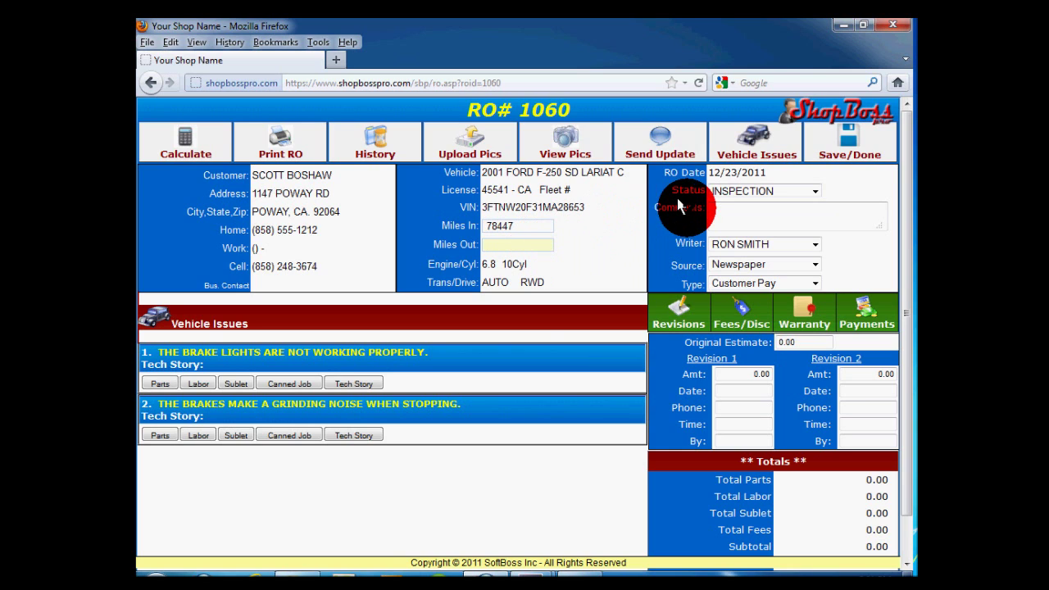
pyautogui.click(680, 190)
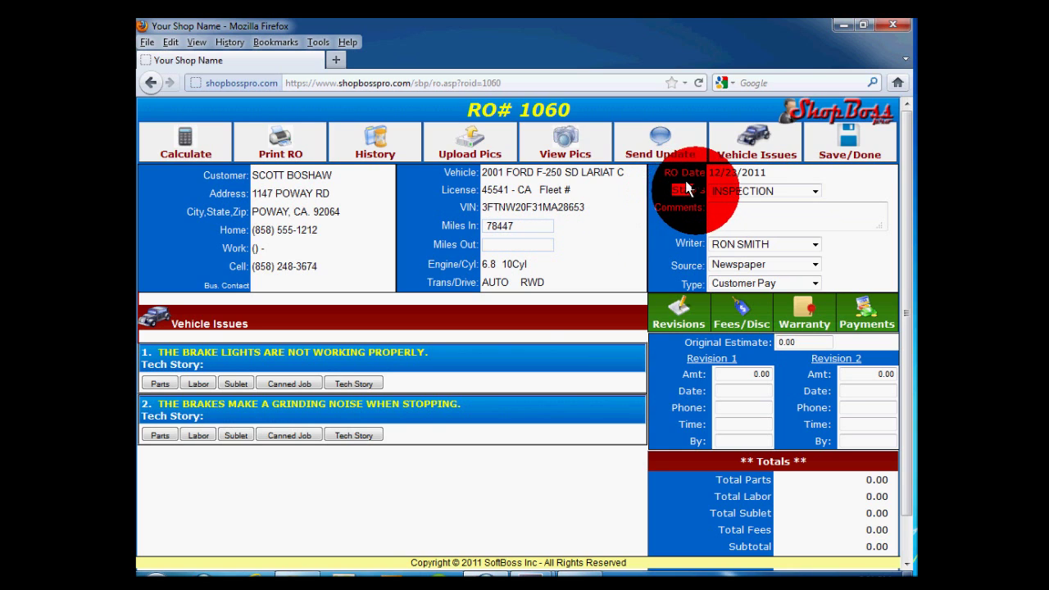
# Keep the status at INSPECTION and add the comment 'RECOMMEND FRONT ALIGNMENT'.
pyautogui.click(808, 190)
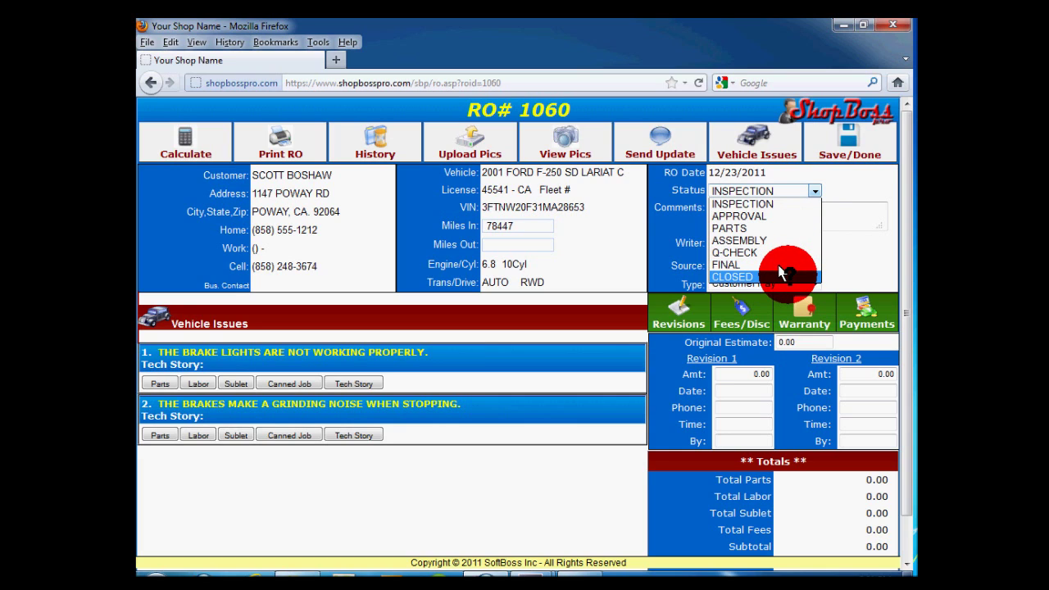
pyautogui.click(848, 191)
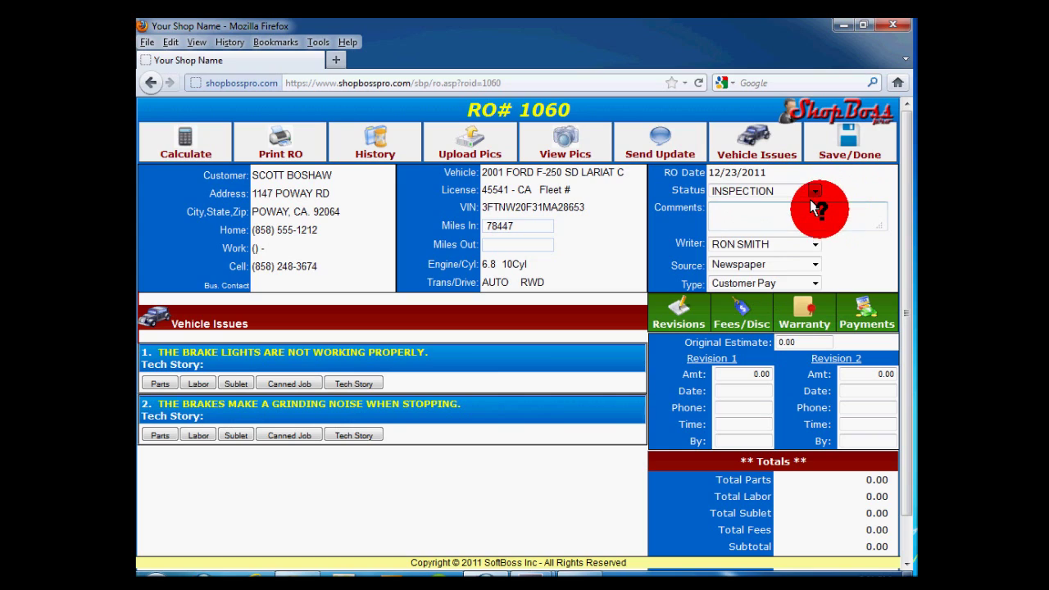
pyautogui.click(815, 209)
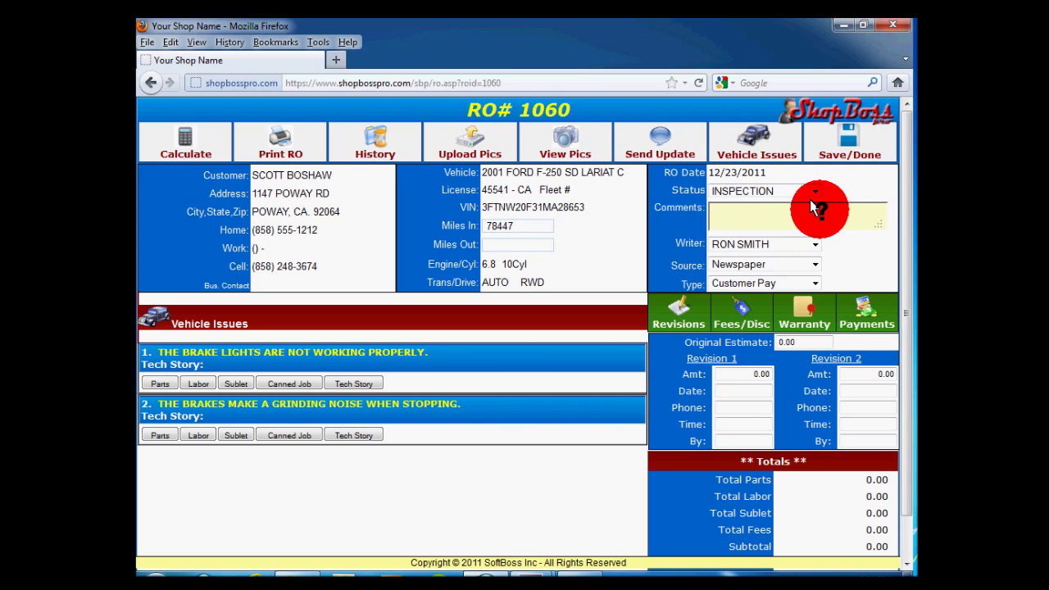
pyautogui.write('RECOMMEND FRONT ALIGNMENT')
# Assign a different service writer and set the customer source to Radio.
pyautogui.click(804, 244)
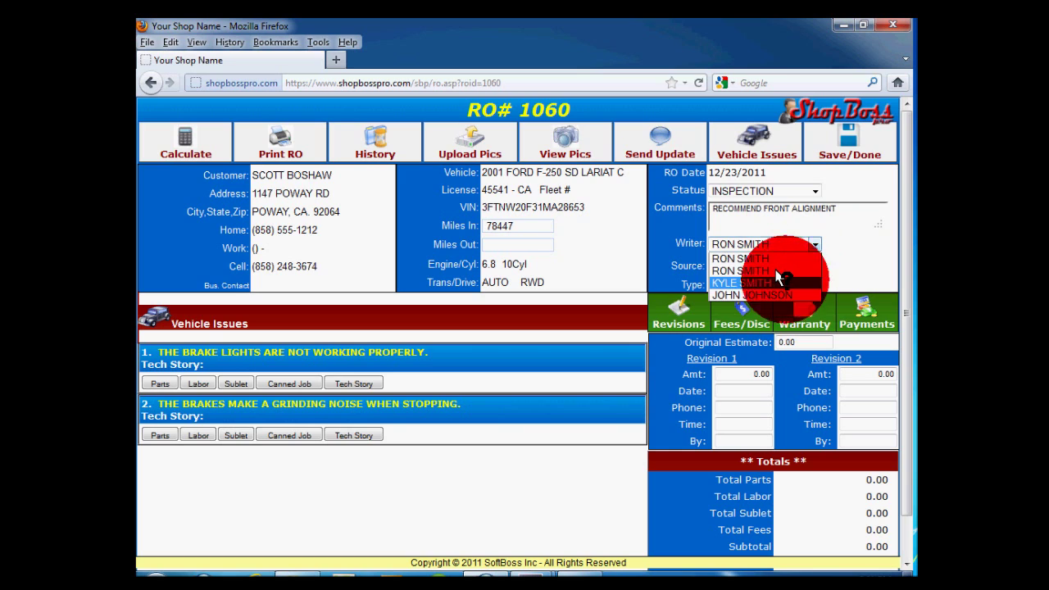
pyautogui.click(780, 281)
pyautogui.click(805, 262)
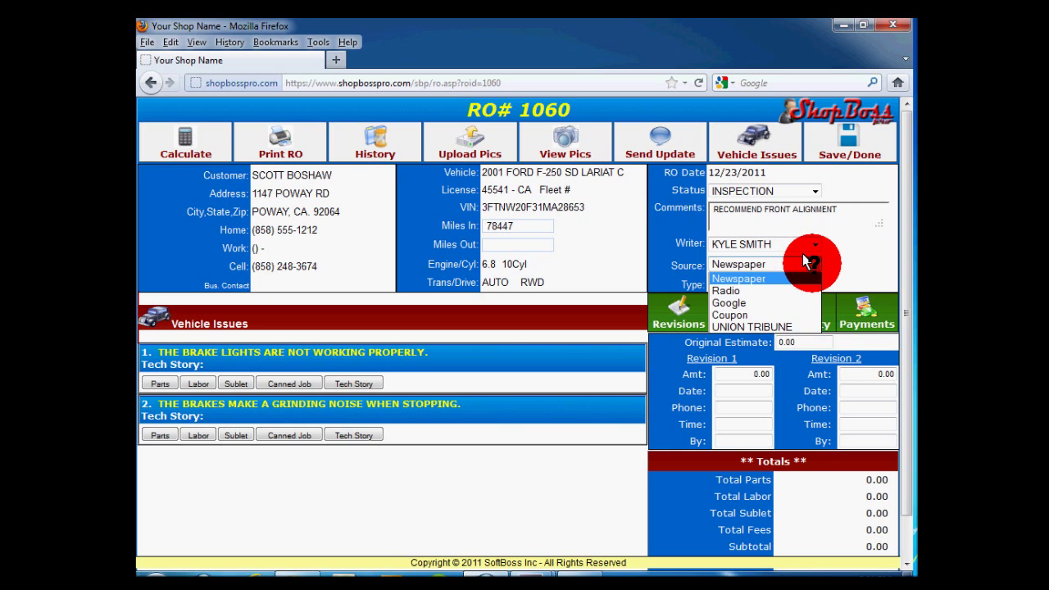
pyautogui.click(762, 290)
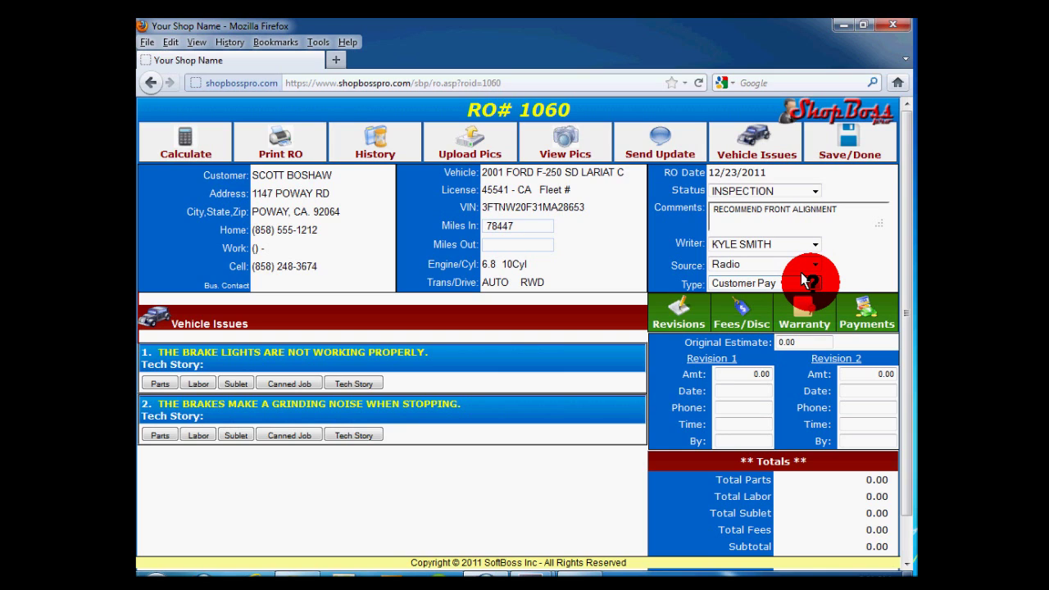
# Set the order type to Customer Pay after briefly choosing No Approval.
pyautogui.click(802, 276)
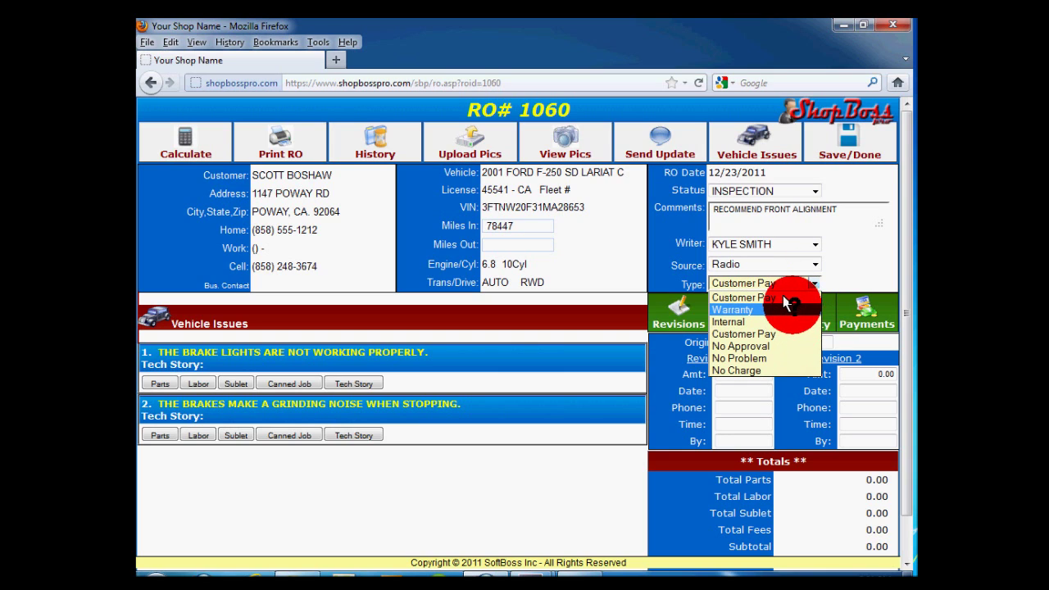
pyautogui.click(777, 345)
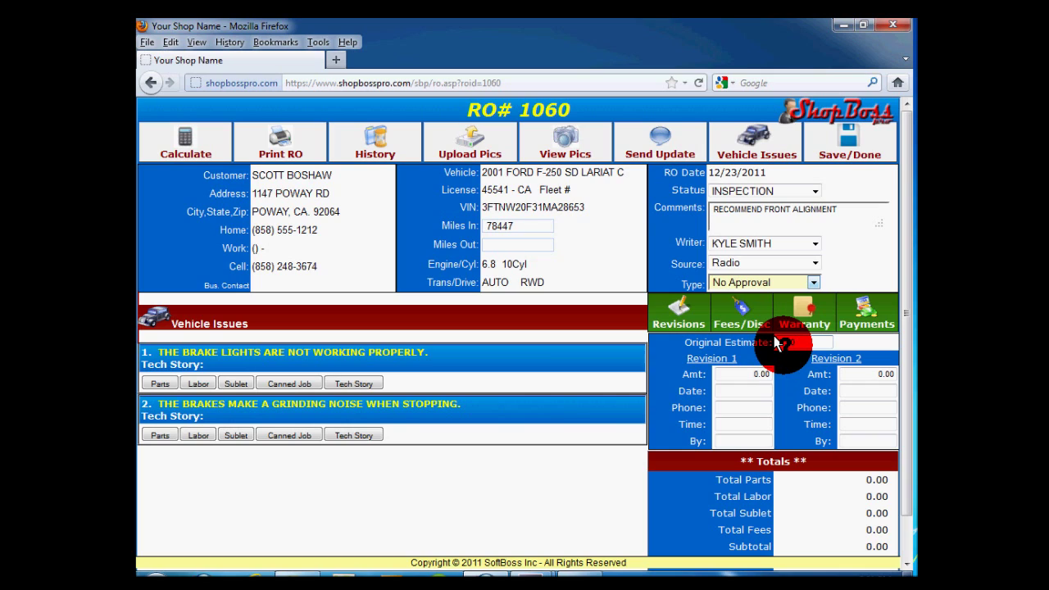
pyautogui.click(807, 279)
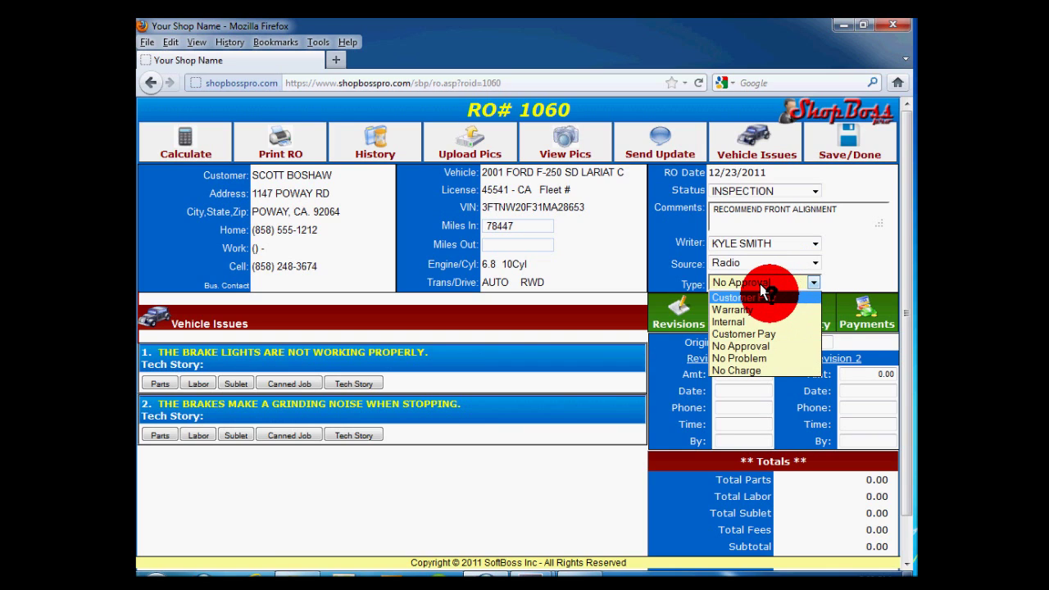
pyautogui.click(762, 297)
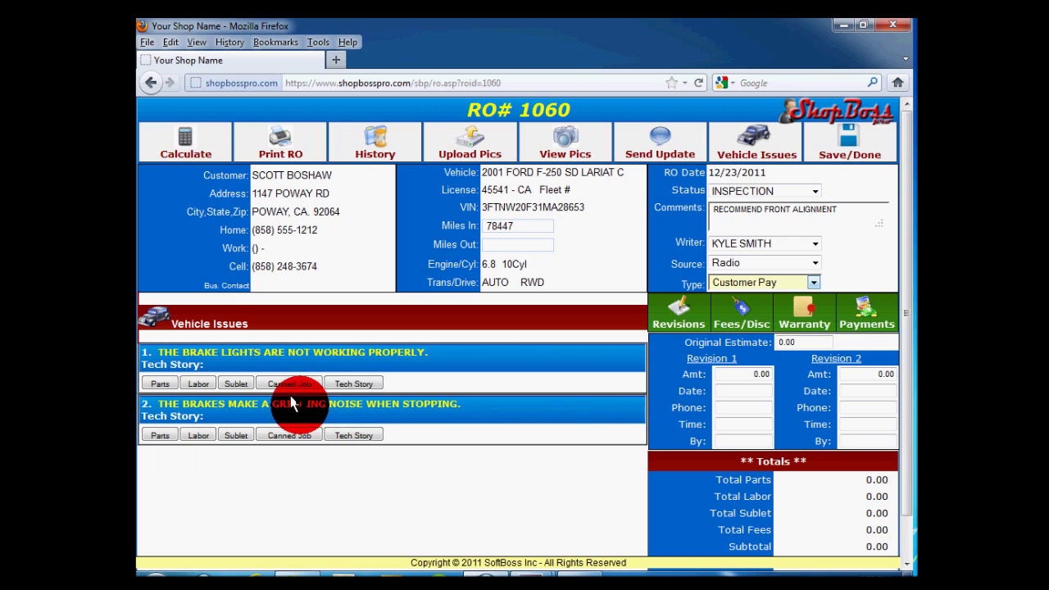
# Add labor 'REPLACE FRONT BRAKE PADS', 1.5 hours at $89 ($133.50), to the grinding-brakes issue.
pyautogui.click(199, 435)
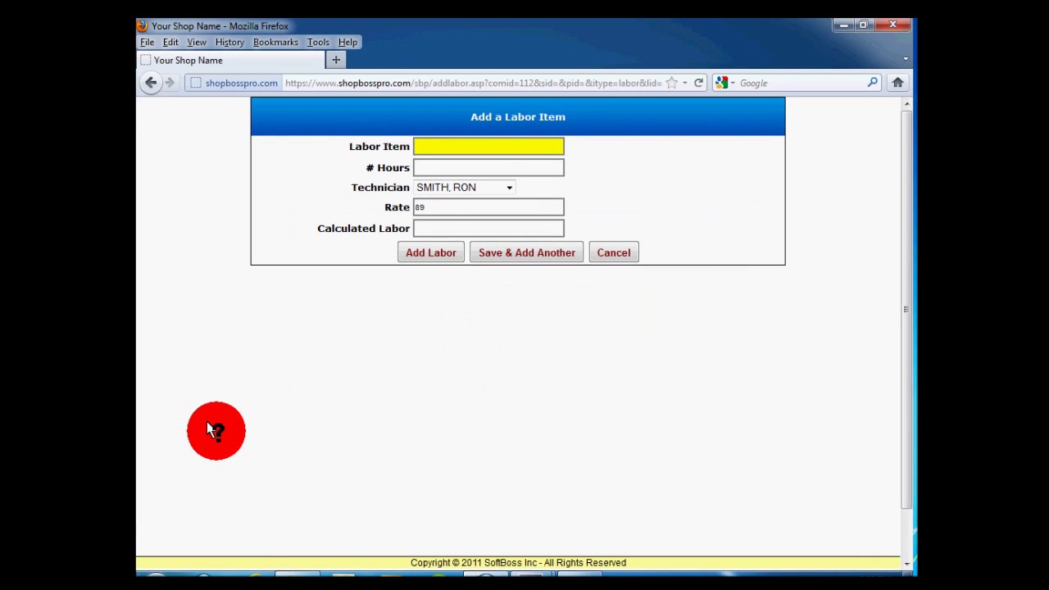
pyautogui.write('REPLACE FRO')
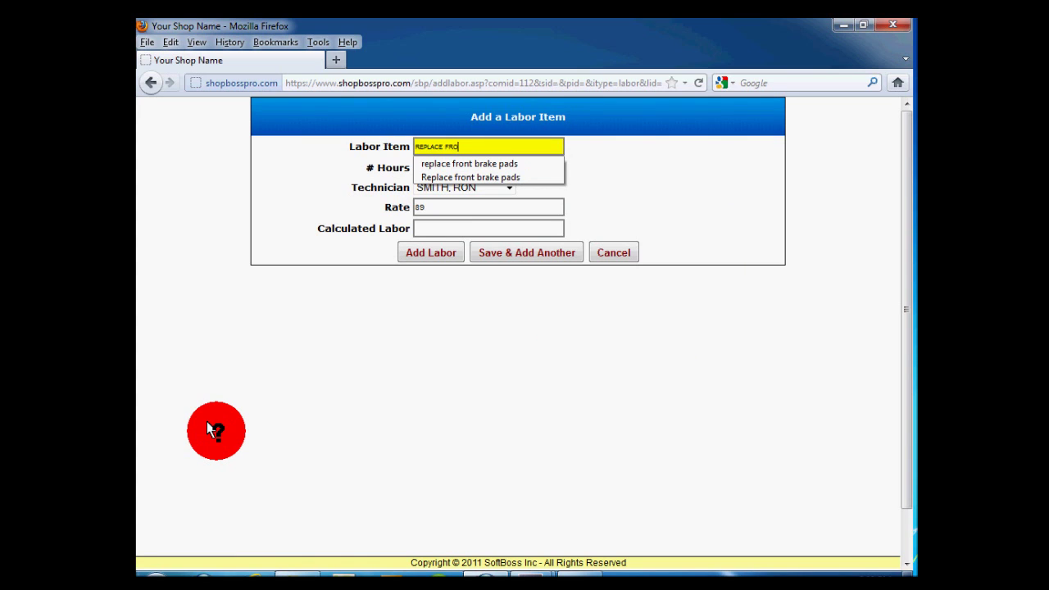
pyautogui.write('NT BRAKE PADS')
pyautogui.press('Tab')
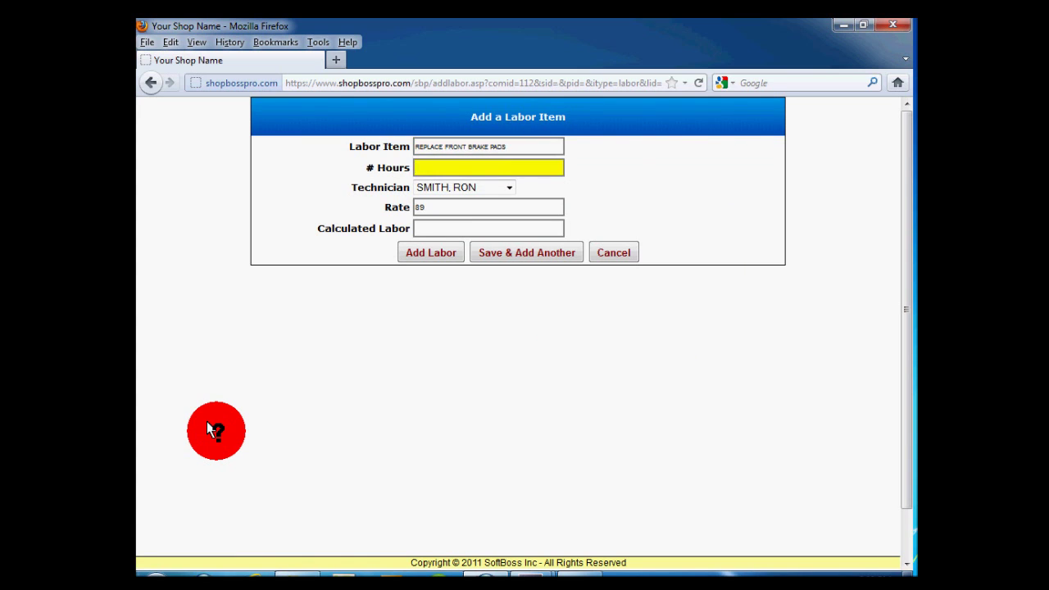
pyautogui.write('1.5')
pyautogui.press('Tab')
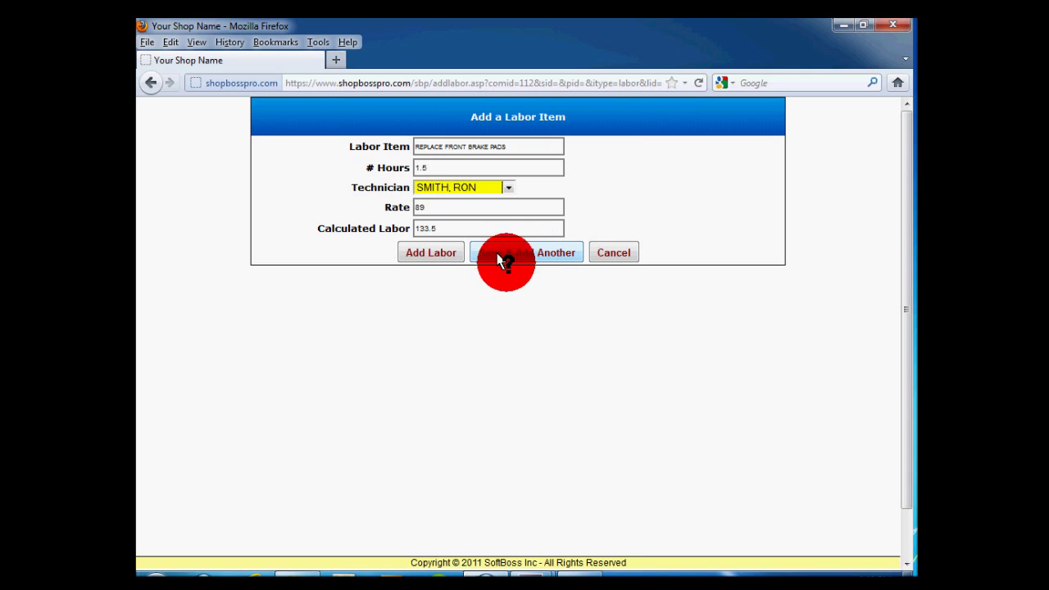
pyautogui.click(440, 250)
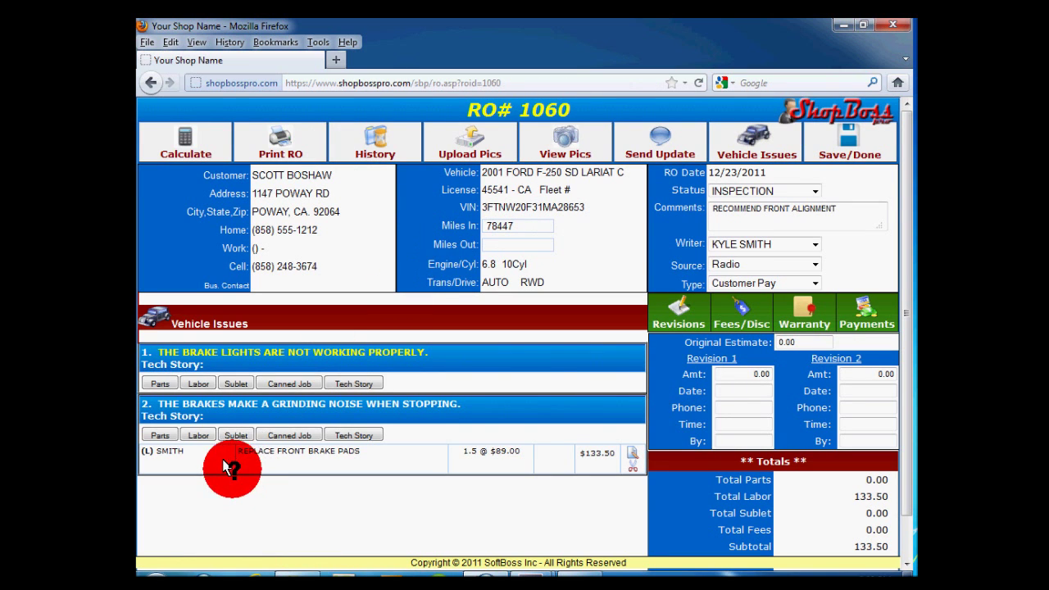
# Search parts for the grinding-noise issue by Part Description using 'BRAKE PADS'.
pyautogui.click(158, 433)
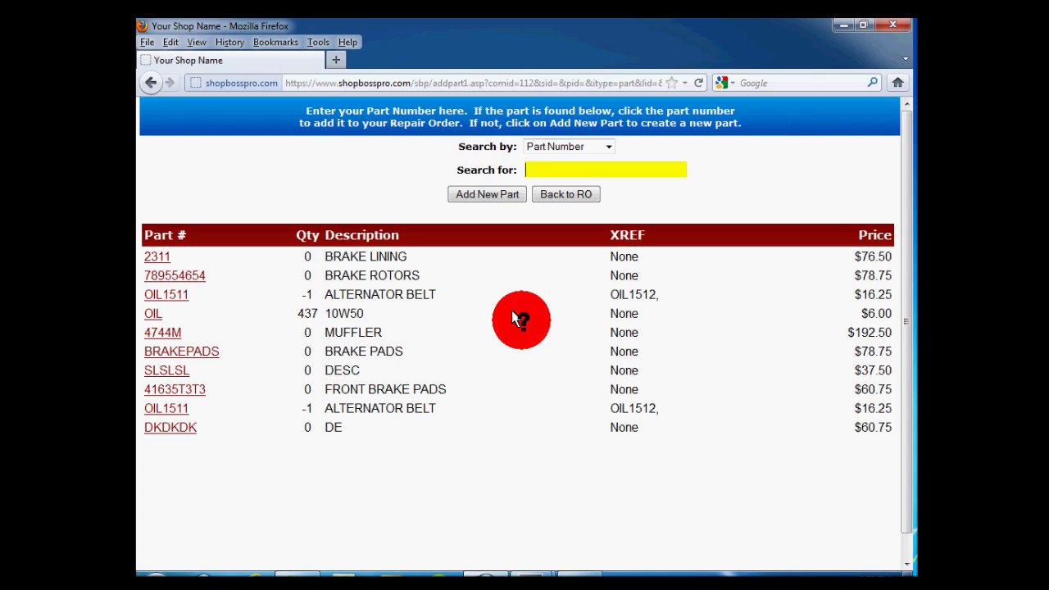
pyautogui.click(605, 146)
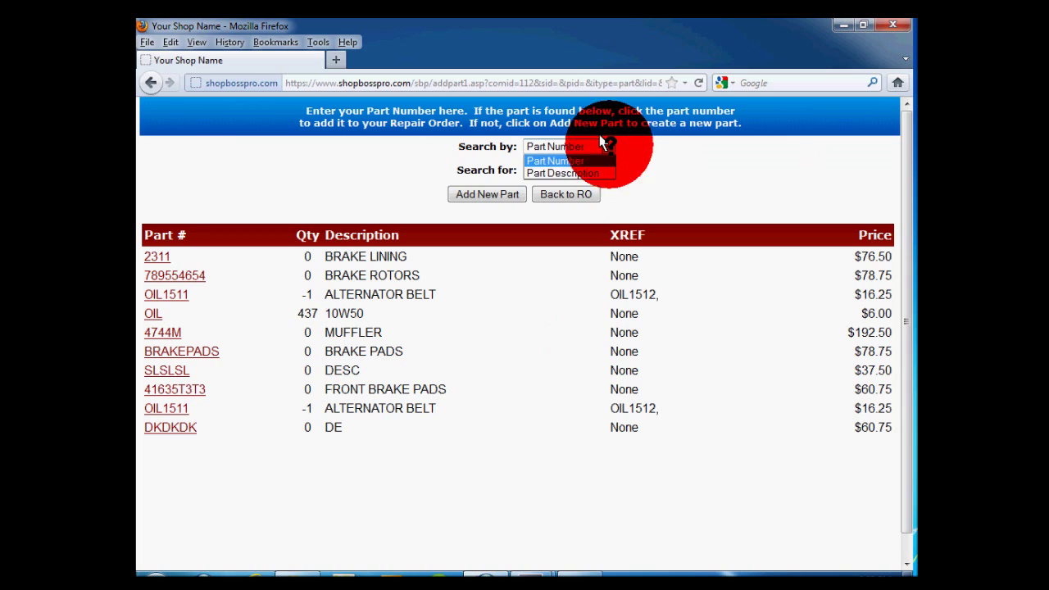
pyautogui.click(599, 172)
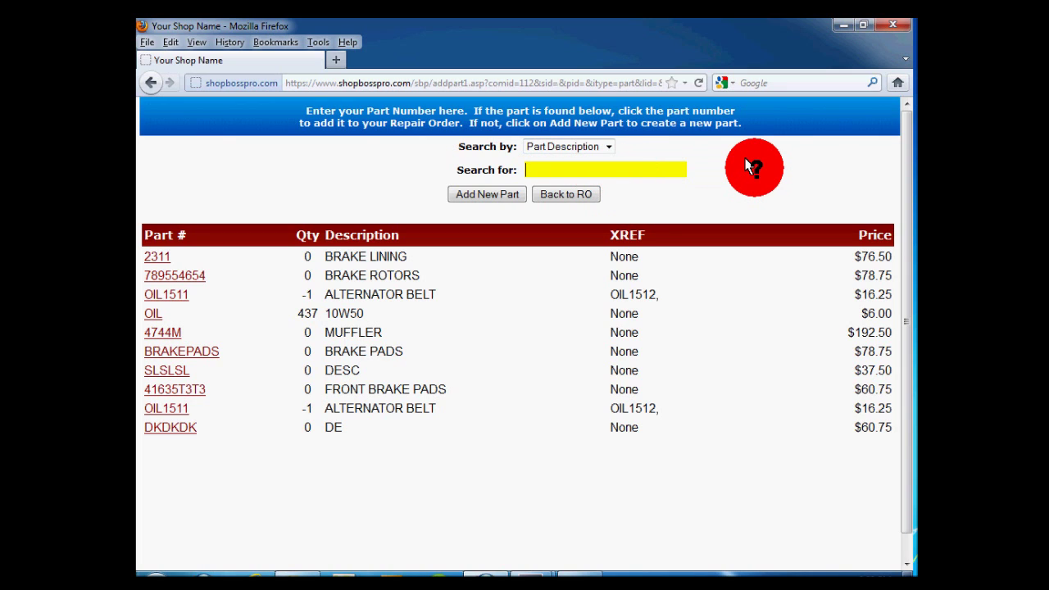
pyautogui.write('BRAKE')
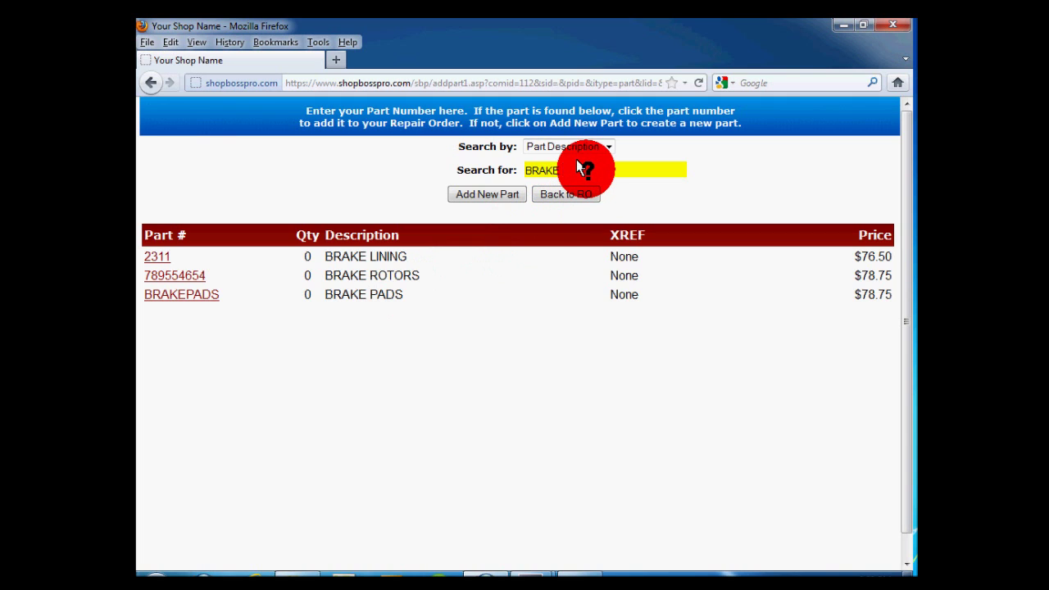
pyautogui.write('PADS')
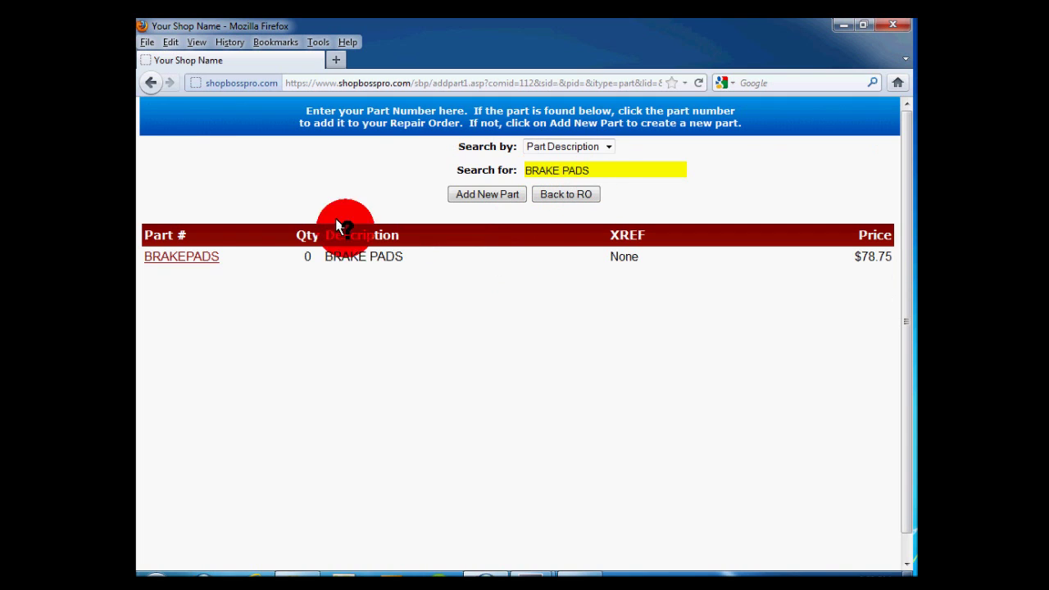
# Select the BRAKE PADS part with cost 35, keeping price 78.75 and category BRAKE PART.
pyautogui.click(191, 254)
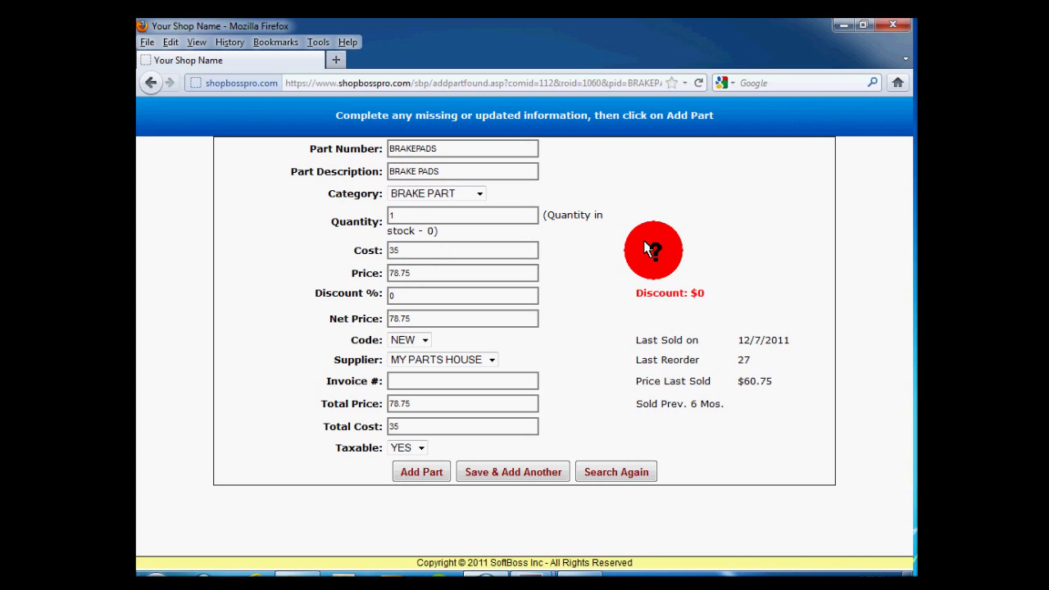
pyautogui.press('BackSpace')
pyautogui.press('BackSpace')
pyautogui.write('35')
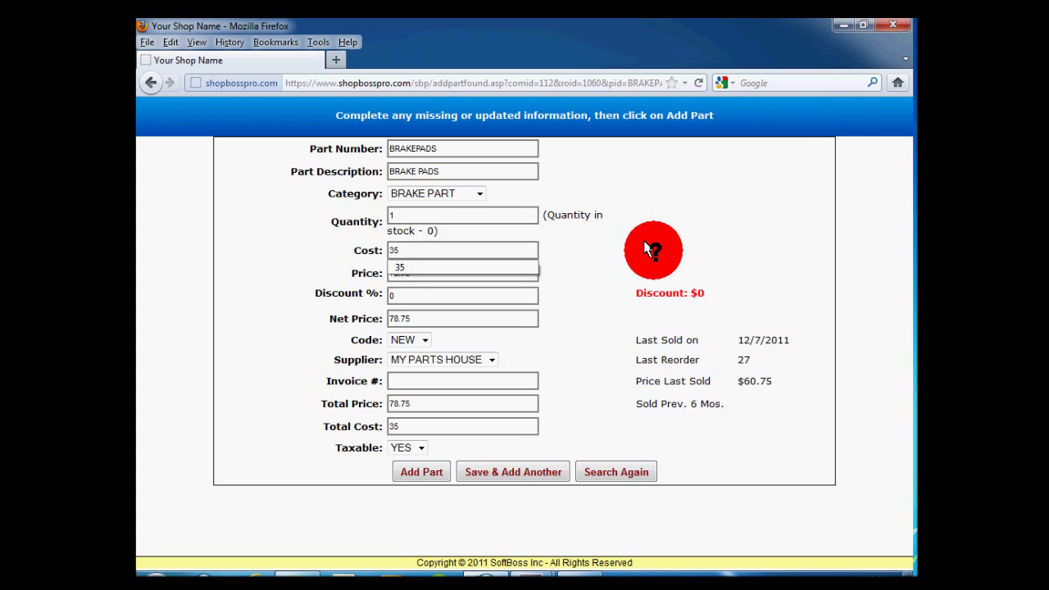
pyautogui.press('Tab')
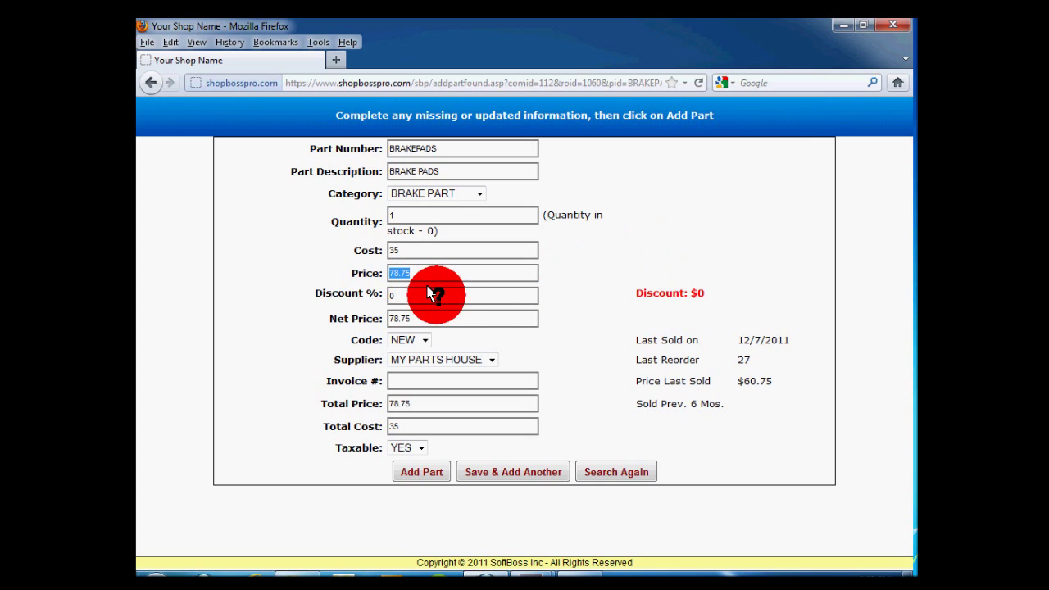
pyautogui.click(442, 272)
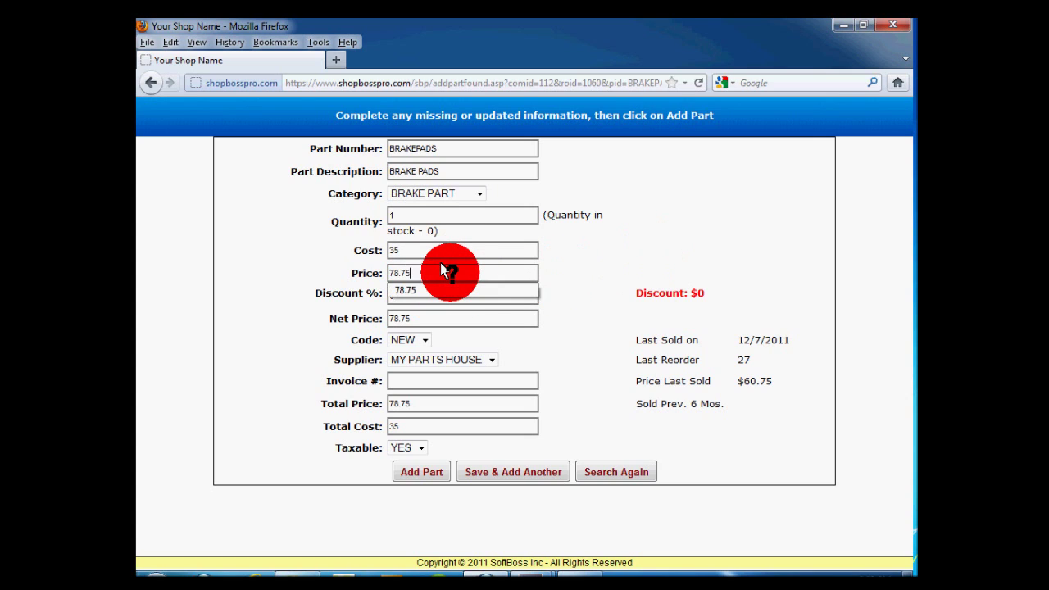
pyautogui.click(472, 192)
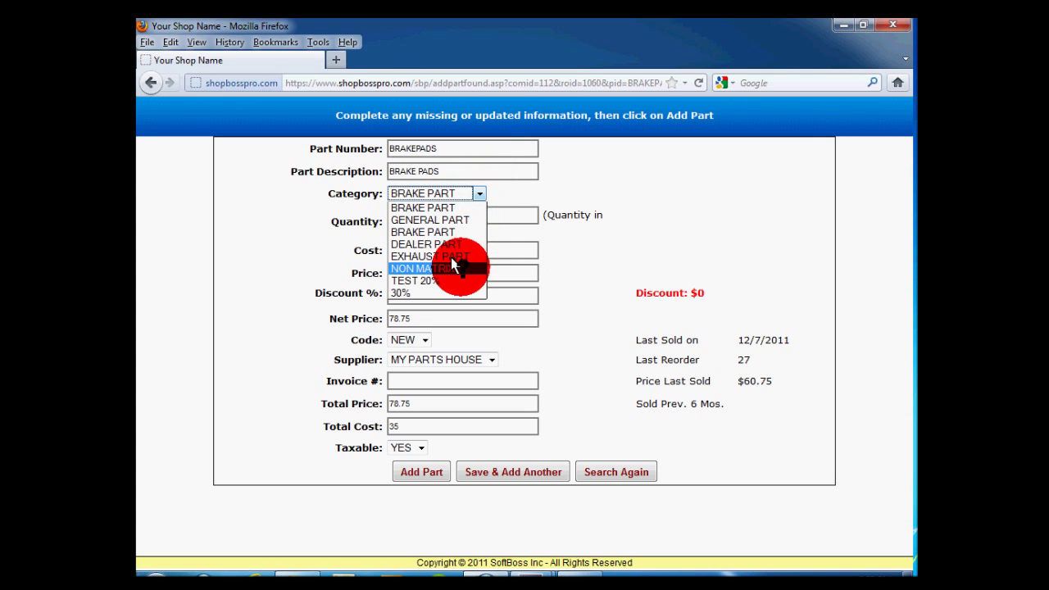
pyautogui.click(468, 189)
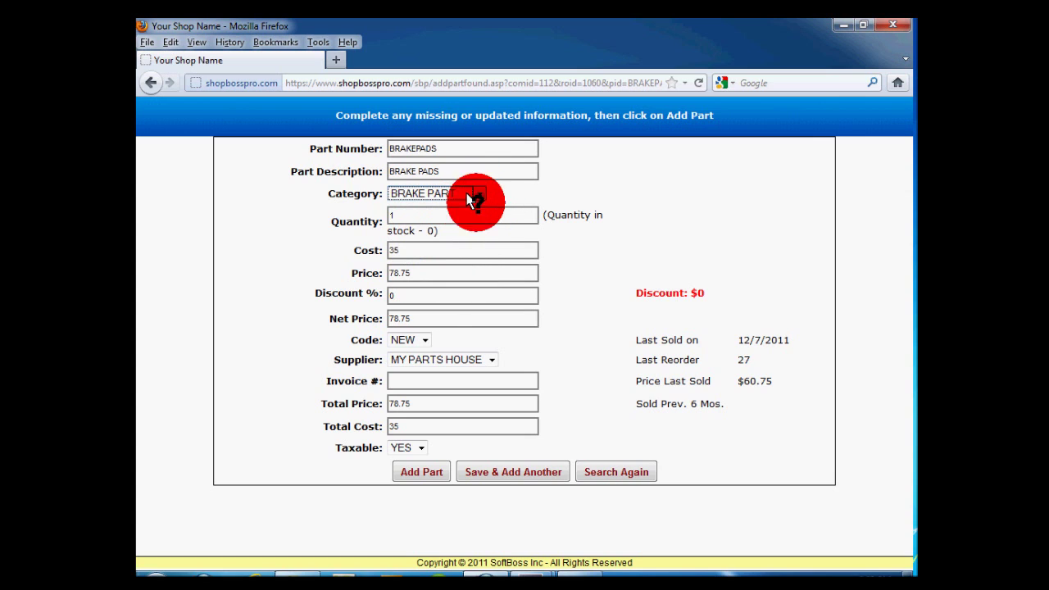
# Apply a 10% discount to the brake pads, netting $70.87.
pyautogui.click(437, 295)
pyautogui.press('BackSpace')
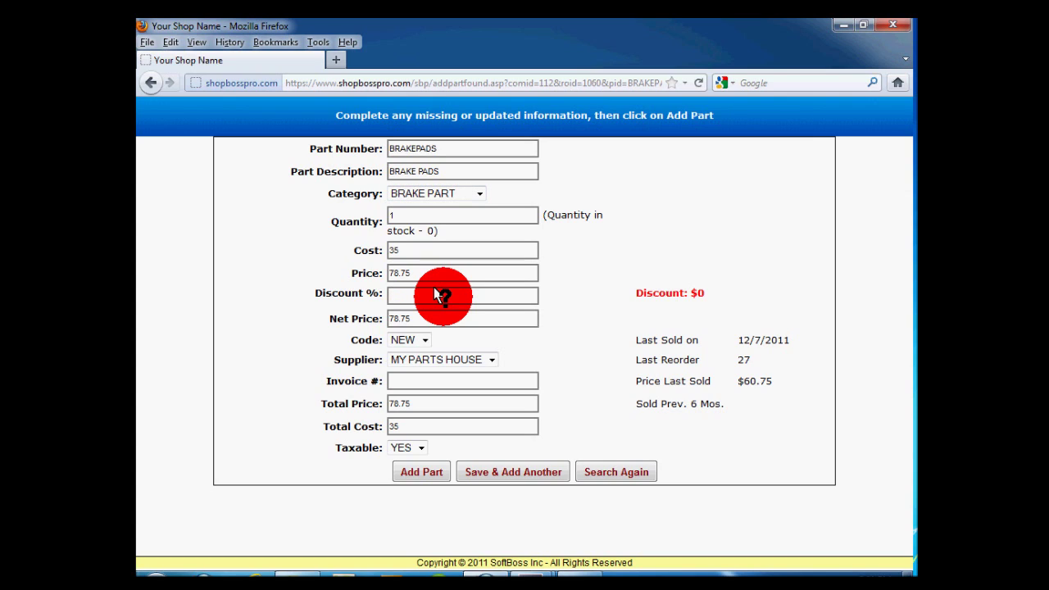
pyautogui.write('10')
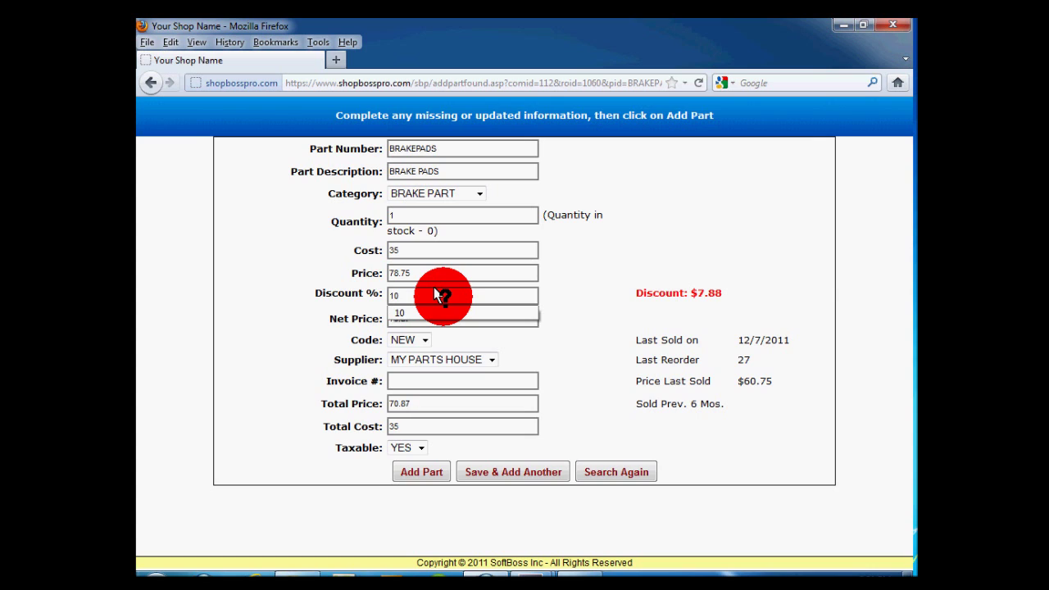
pyautogui.click(714, 302)
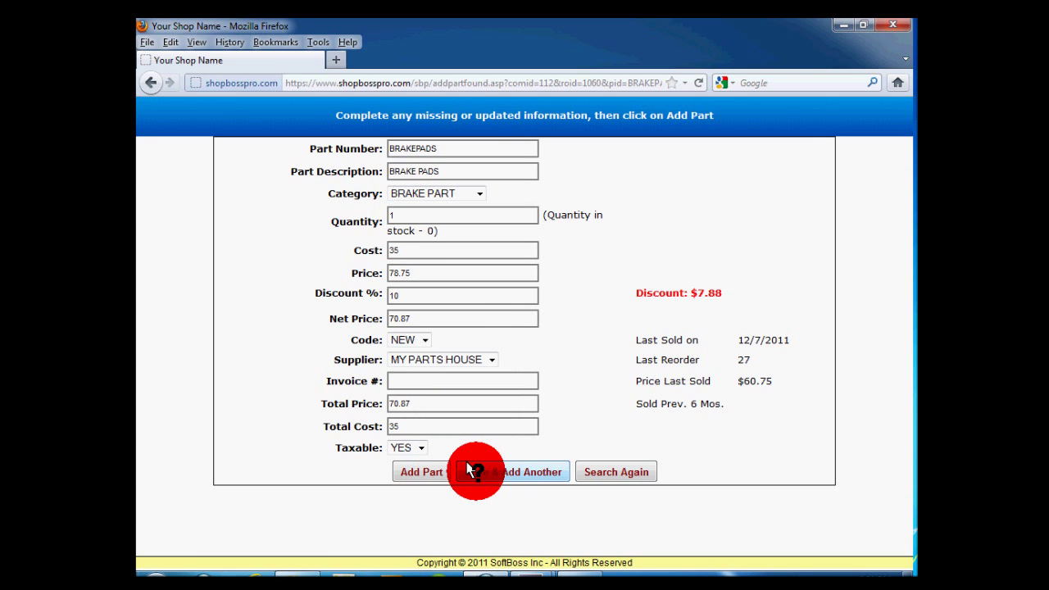
# Add the BRAKE PADS part at $70.87 to RO 1060, bringing the subtotal to $204.37.
pyautogui.click(426, 472)
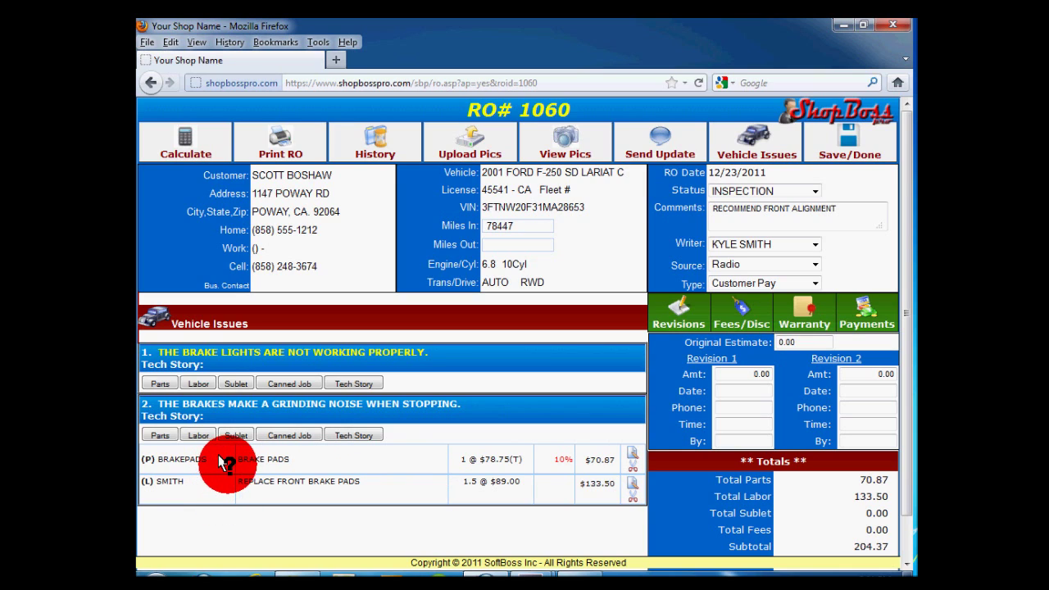
pyautogui.moveTo(448, 399); pyautogui.dragTo(154, 402)
pyautogui.click(471, 394)
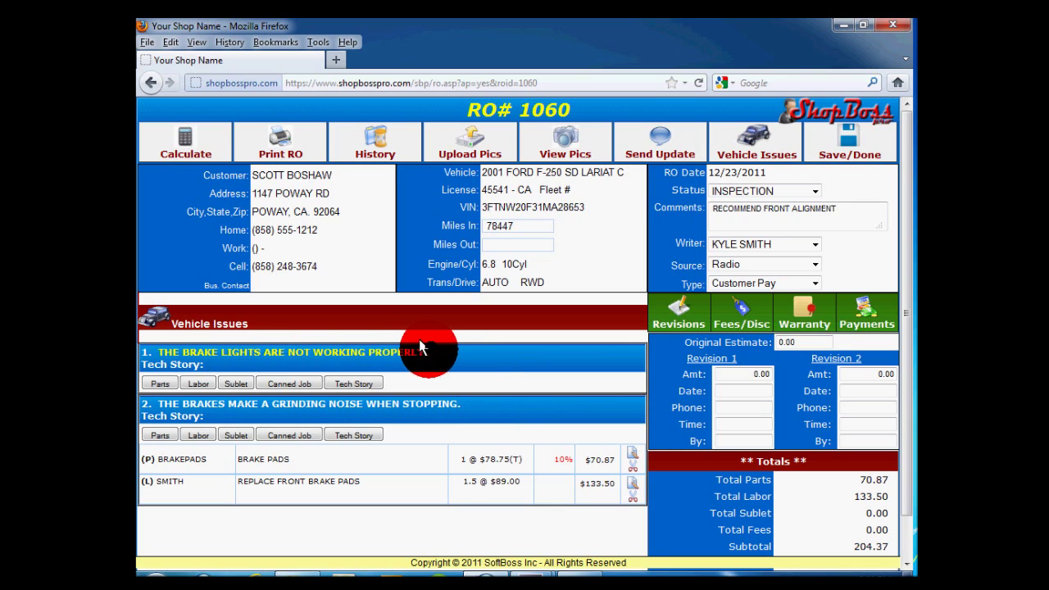
pyautogui.moveTo(428, 350); pyautogui.dragTo(298, 348)
pyautogui.click(295, 348)
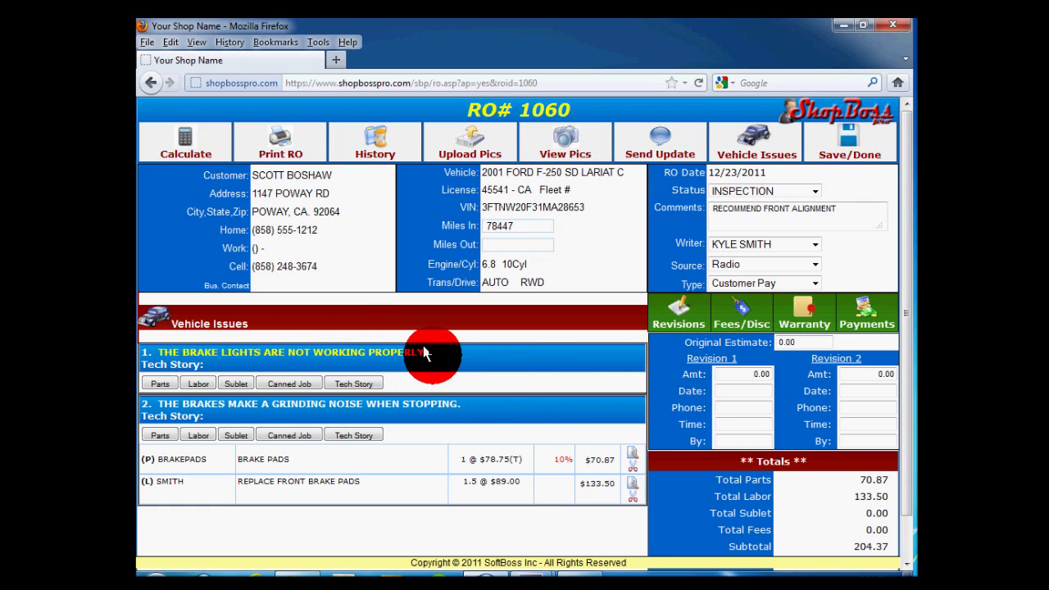
# Change RO# 1060's status from the Status list to APPROVAL and save the order.
pyautogui.click(761, 190)
pyautogui.click(741, 216)
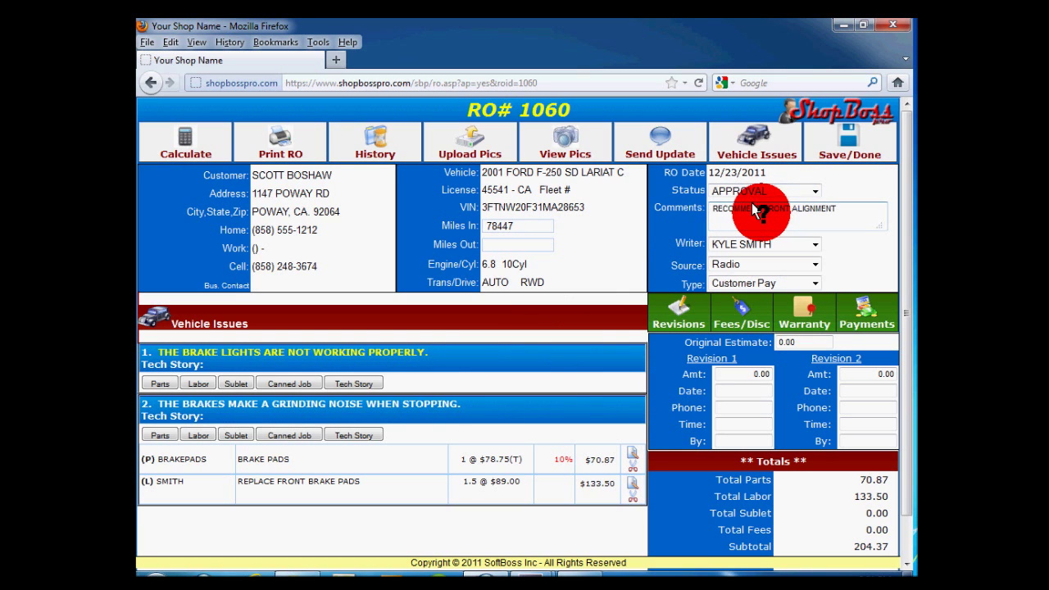
pyautogui.click(840, 143)
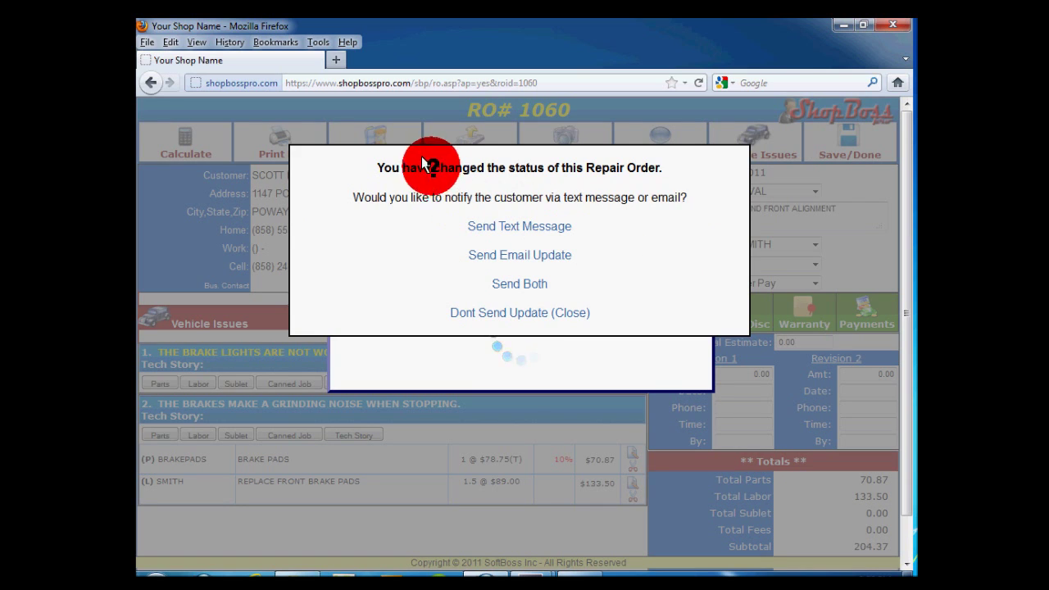
pyautogui.moveTo(433, 167); pyautogui.dragTo(663, 164)
pyautogui.click(699, 170)
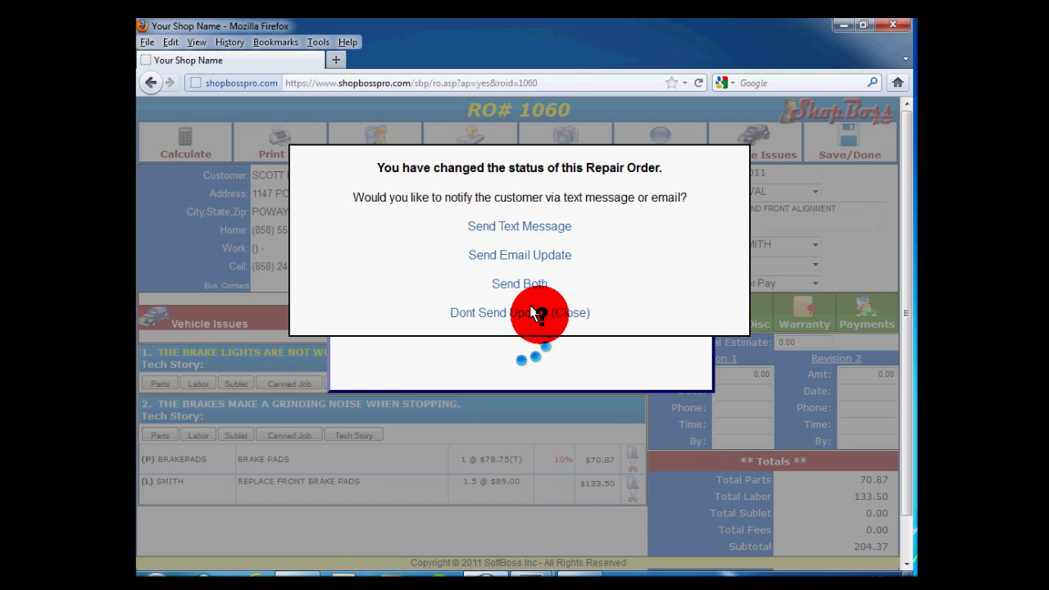
# Choose Don't Send Update to skip notifying the customer and return to the WIP list.
pyautogui.click(531, 312)
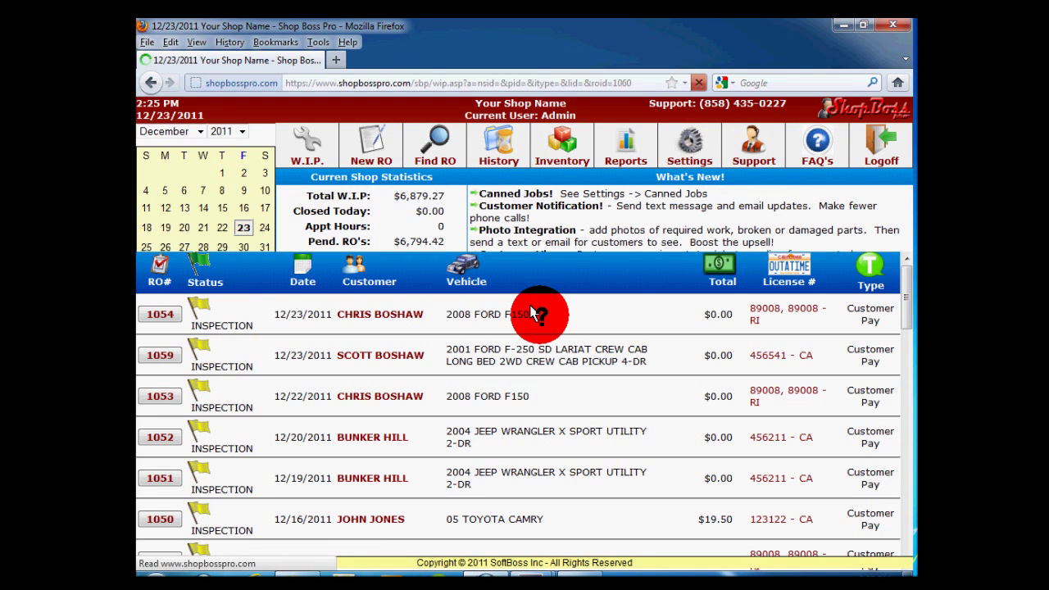